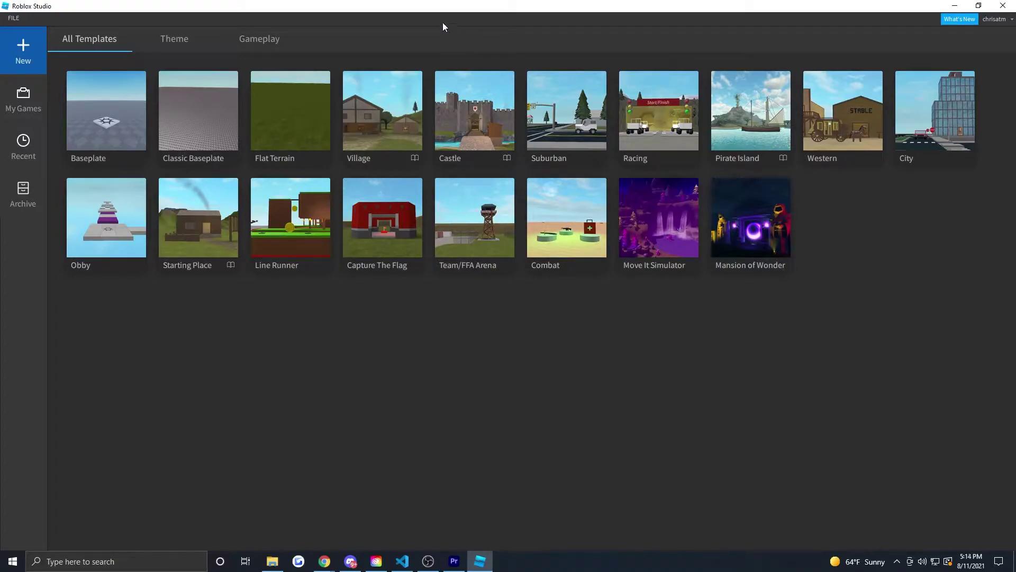
- Create a new place from the Baseplate template
left_click(126, 115)
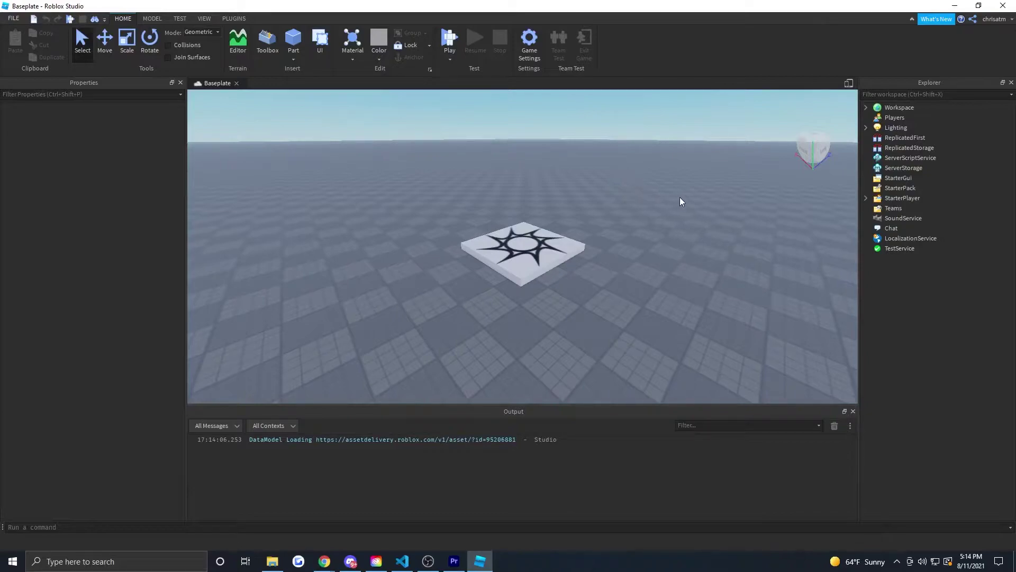
- Fly the camera forward and backward over the baseplate to examine the spawn pad from different angles
right_click_drag(719, 196, 719, 196)
key("w")
key("s")
key("w")
key("s")
key("w")
key("s")
key("s")
key("w")
key("w")
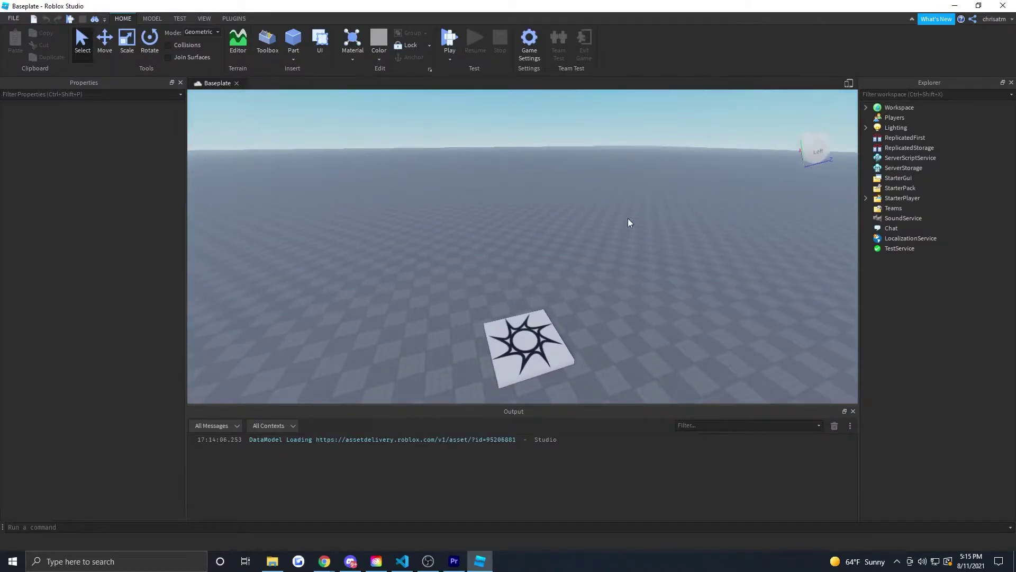
- Examine the spawn pad from far away and close up
scroll(628, 222, "down", 10)
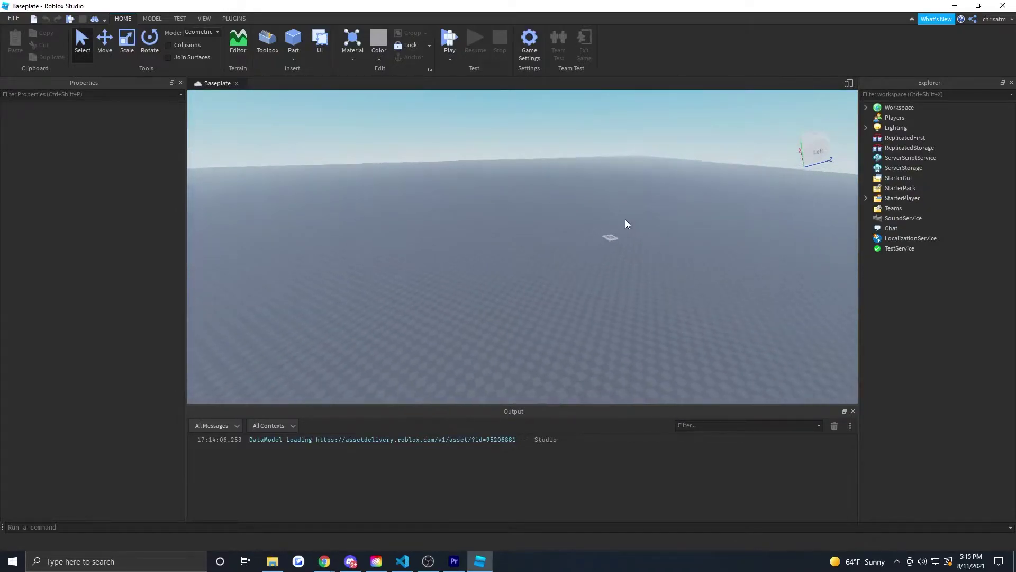
scroll(666, 230, "up", 6)
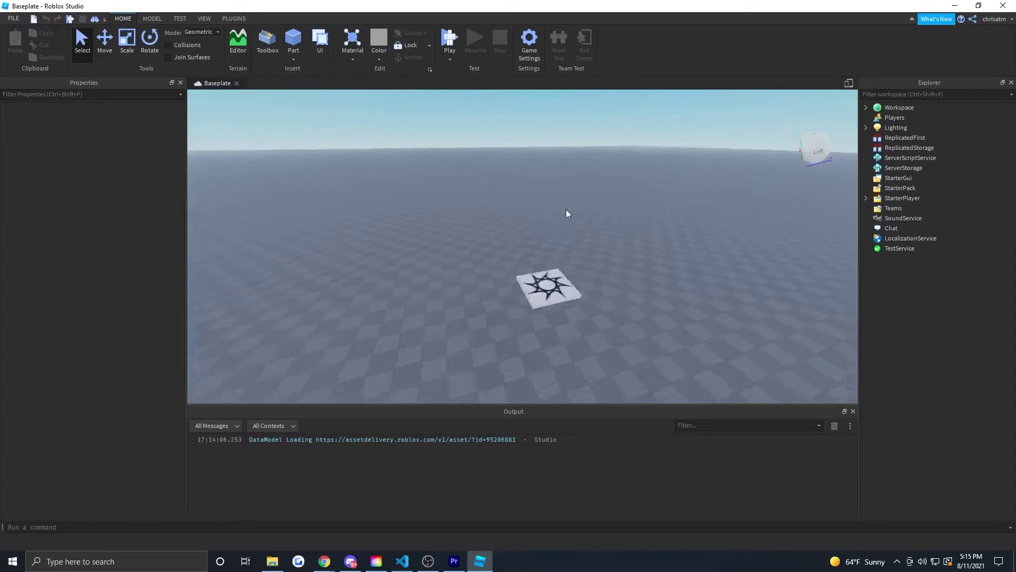
scroll(566, 209, "up", 2)
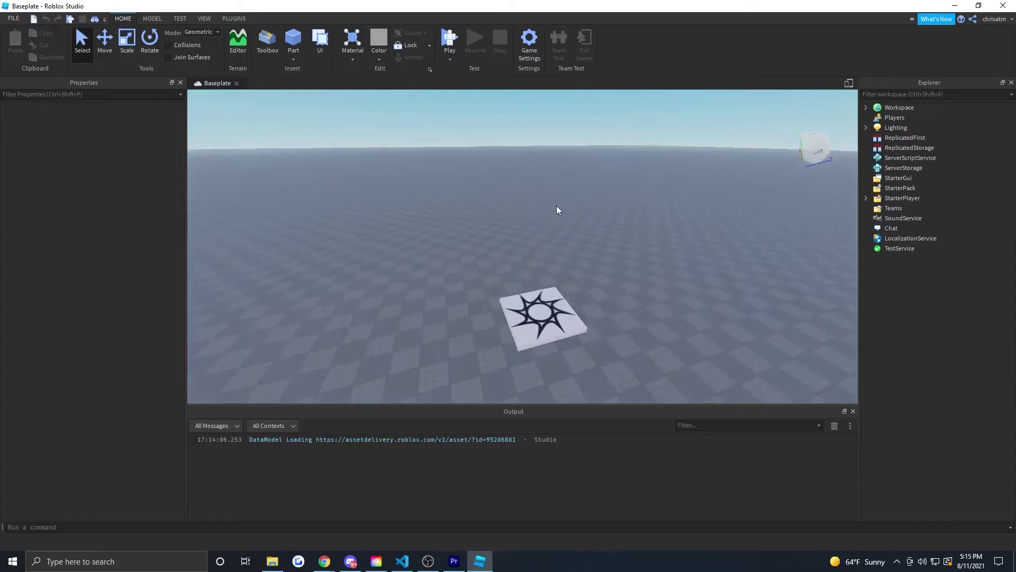
right_click_drag(676, 236, 675, 236)
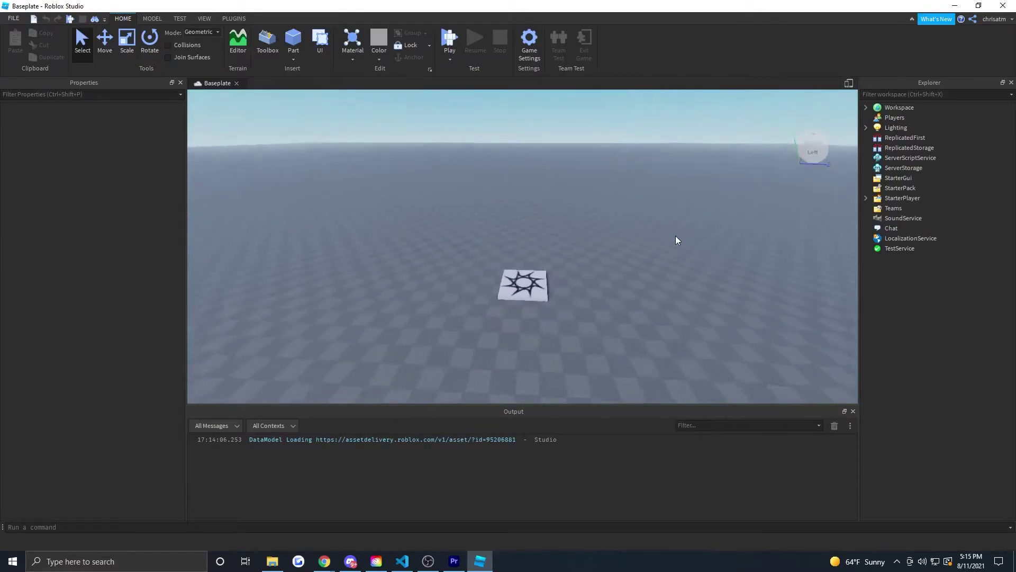
scroll(675, 236, "down", 3)
scroll(675, 236, "up", 5)
scroll(675, 236, "down", 4)
scroll(676, 236, "up", 2)
scroll(675, 236, "down", 3)
scroll(675, 236, "up", 4)
scroll(676, 236, "down", 4)
scroll(675, 236, "down", 5)
scroll(675, 236, "up", 8)
scroll(676, 236, "down", 2)
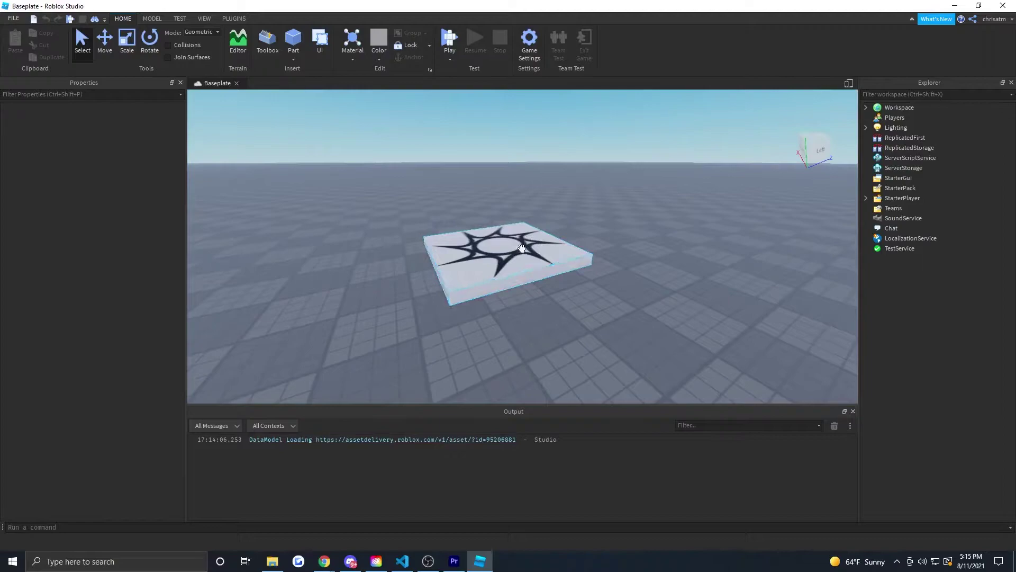
- Select the spawn pad to view its properties, and deselect it
left_click(530, 244)
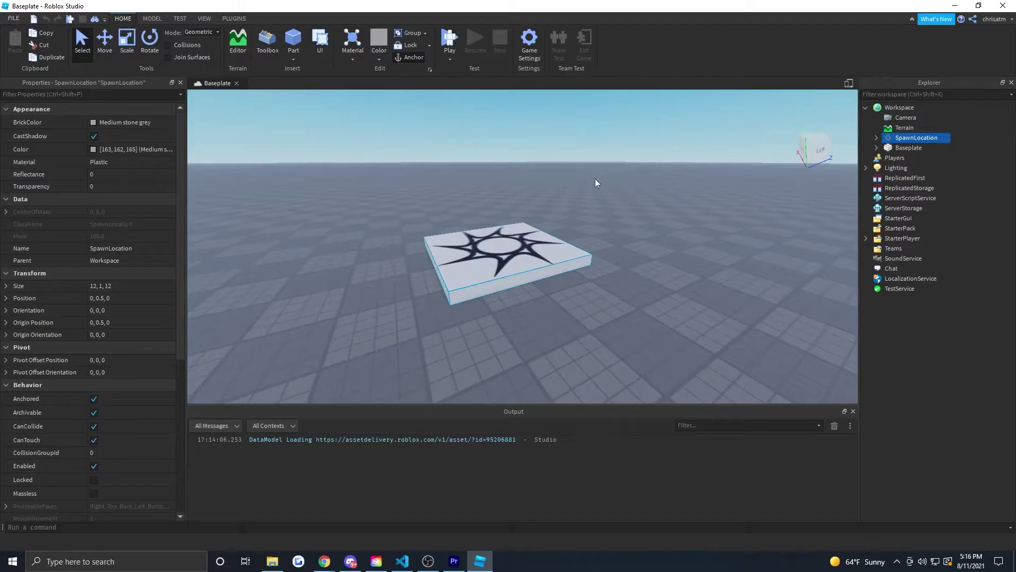
key("d")
key("a")
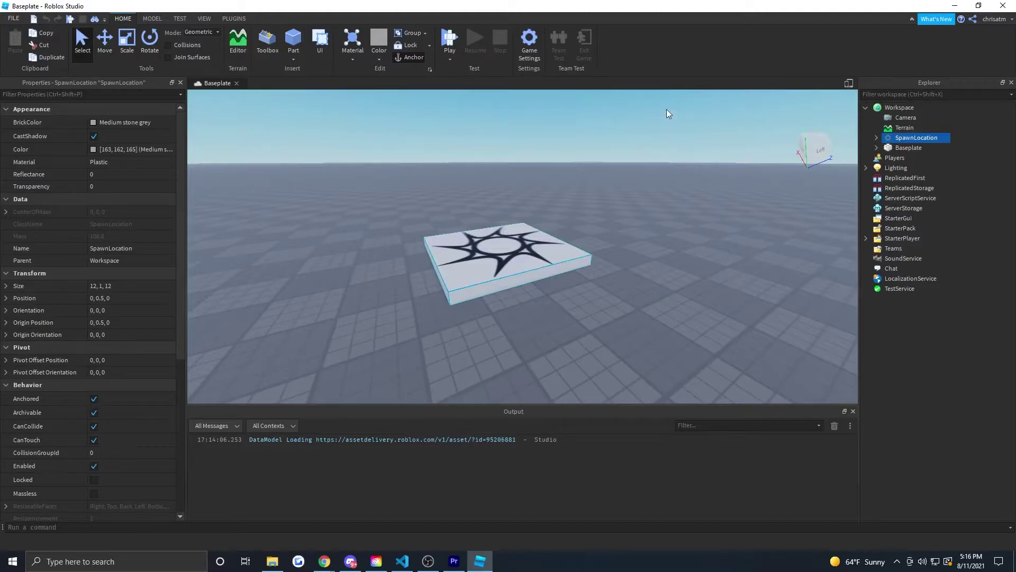
left_click(691, 206)
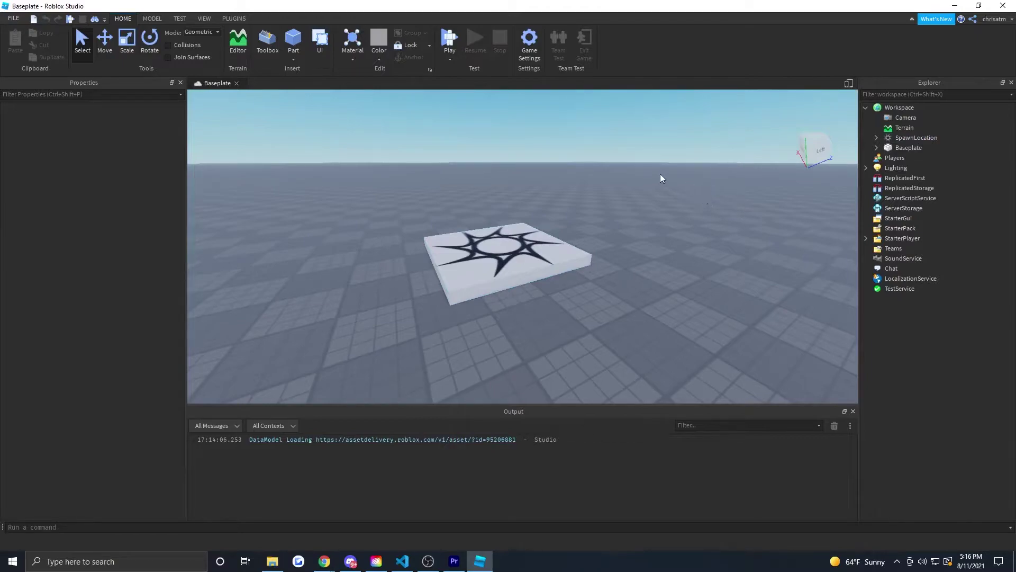
- Insert a block part on the baseplate beside the spawn pad and focus the camera on it
right_click_drag(662, 176, 662, 177)
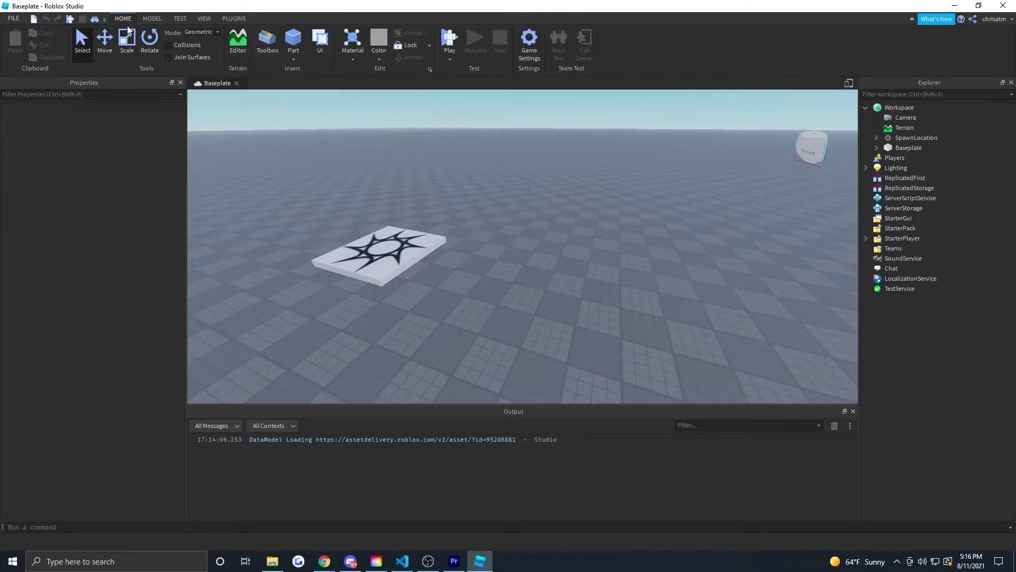
left_click(294, 41)
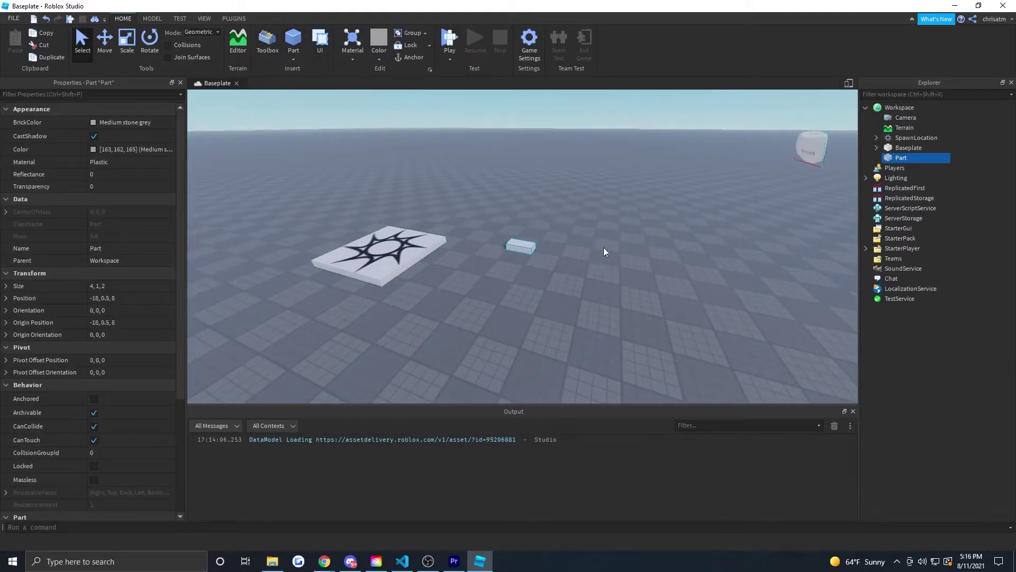
key("f")
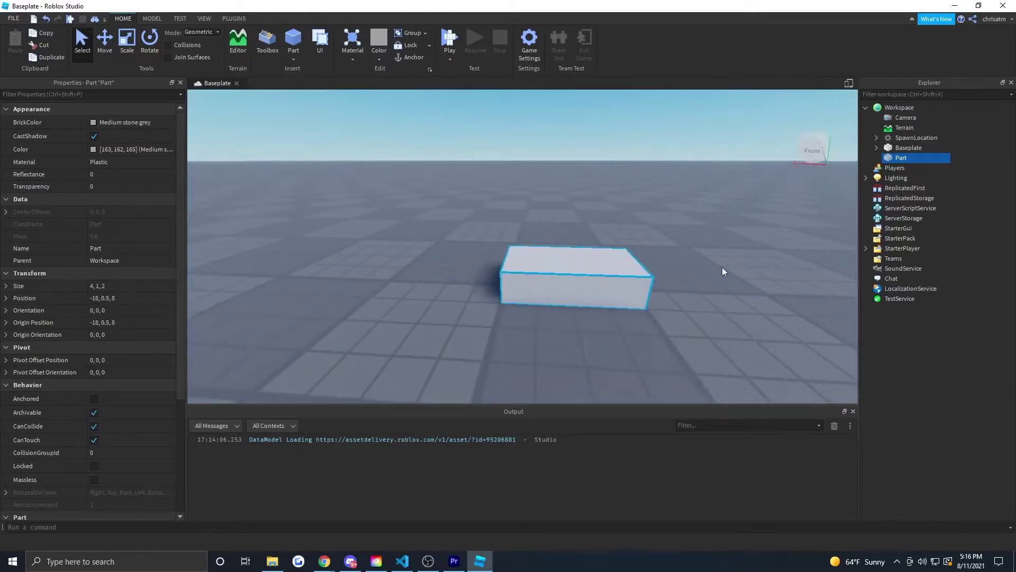
right_click_drag(685, 224, 685, 224)
scroll(685, 224, "down", 2)
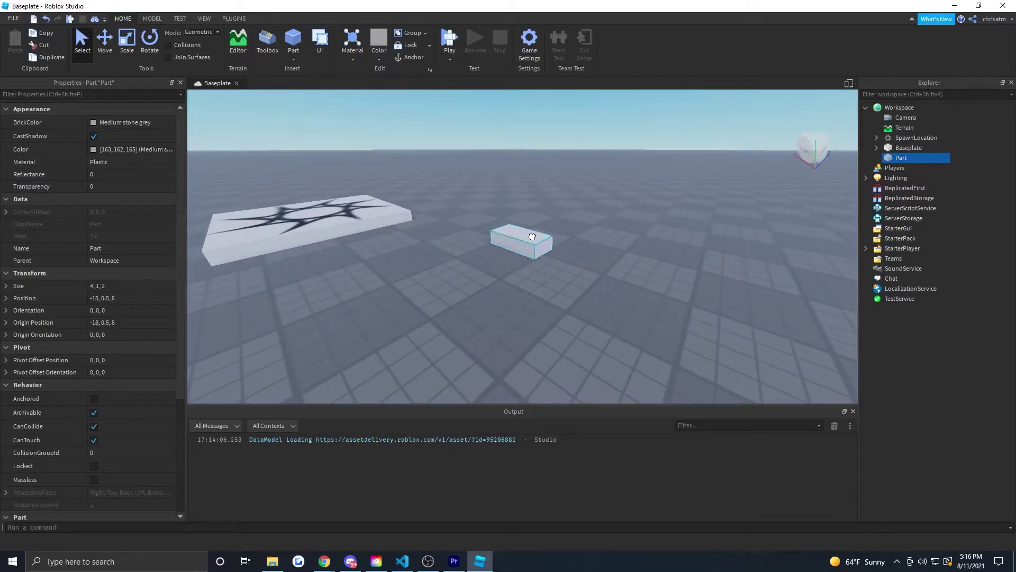
- Move the new part freely across the baseplate to about position -28, 0.5, -1
left_click_drag(533, 237, 556, 195)
right_click_drag(556, 195, 556, 195)
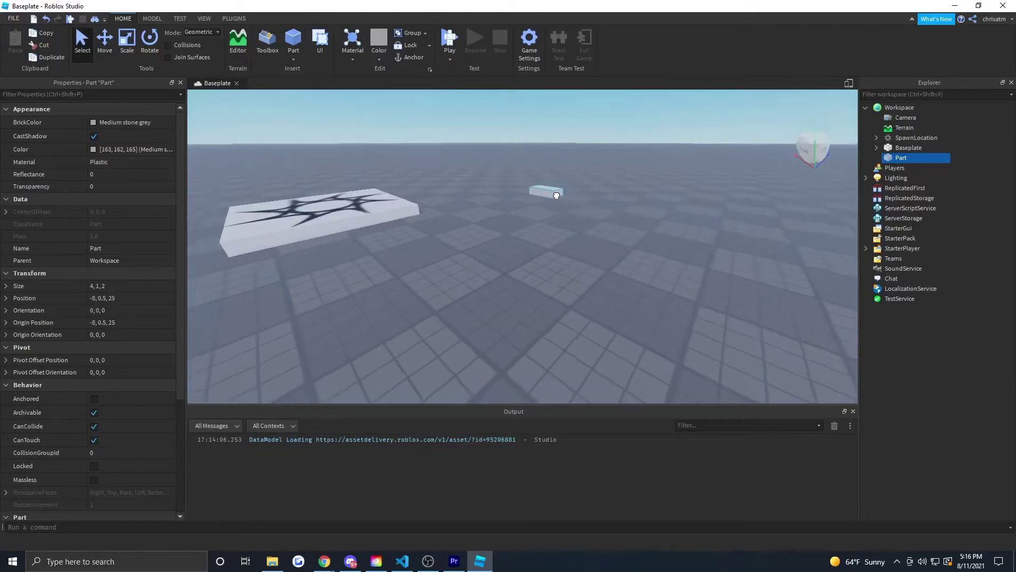
left_click_drag(556, 195, 556, 195)
right_click_drag(555, 195, 556, 196)
left_click_drag(556, 196, 556, 195)
right_click_drag(556, 195, 555, 196)
left_click_drag(556, 195, 556, 195)
right_click_drag(556, 196, 556, 195)
left_click_drag(556, 195, 556, 196)
right_click_drag(556, 195, 556, 195)
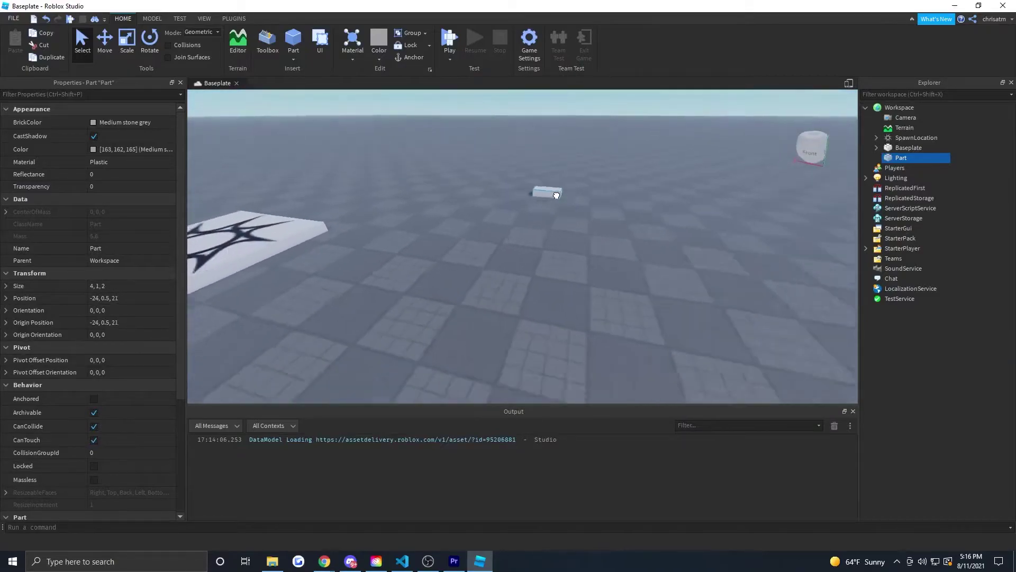
left_click_drag(557, 195, 556, 195)
right_click_drag(557, 195, 556, 195)
left_click_drag(556, 195, 557, 195)
right_click_drag(556, 195, 556, 195)
left_click_drag(556, 195, 556, 196)
right_click_drag(556, 195, 557, 196)
mouse_move(556, 196)
left_mouse_down()
mouse_move(550, 186)
mouse_move(557, 196)
left_mouse_up()
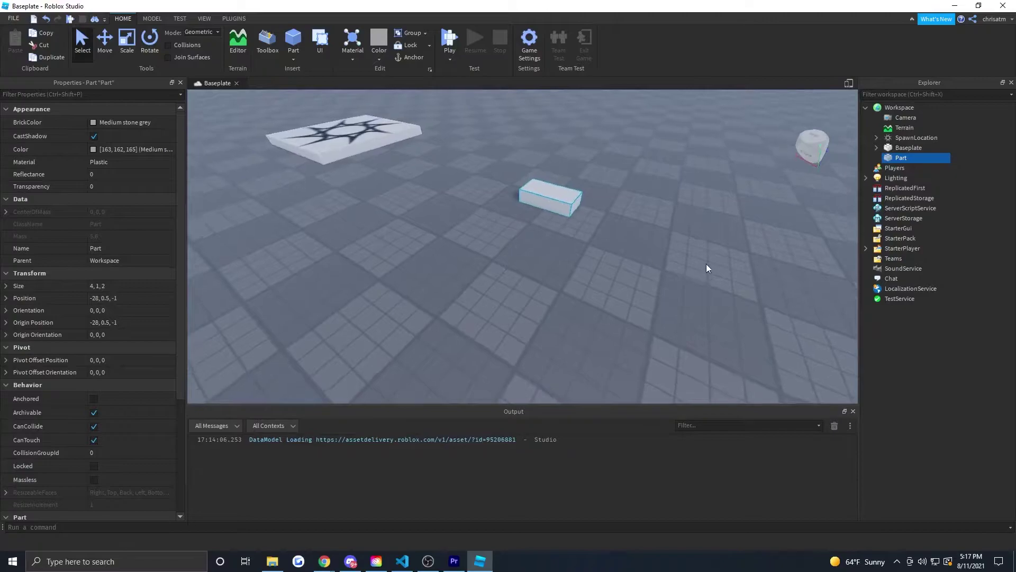
- View the part up close and compare its Move, Scale and Rotate handles
key("w")
right_click_drag(706, 264, 706, 264)
key("s")
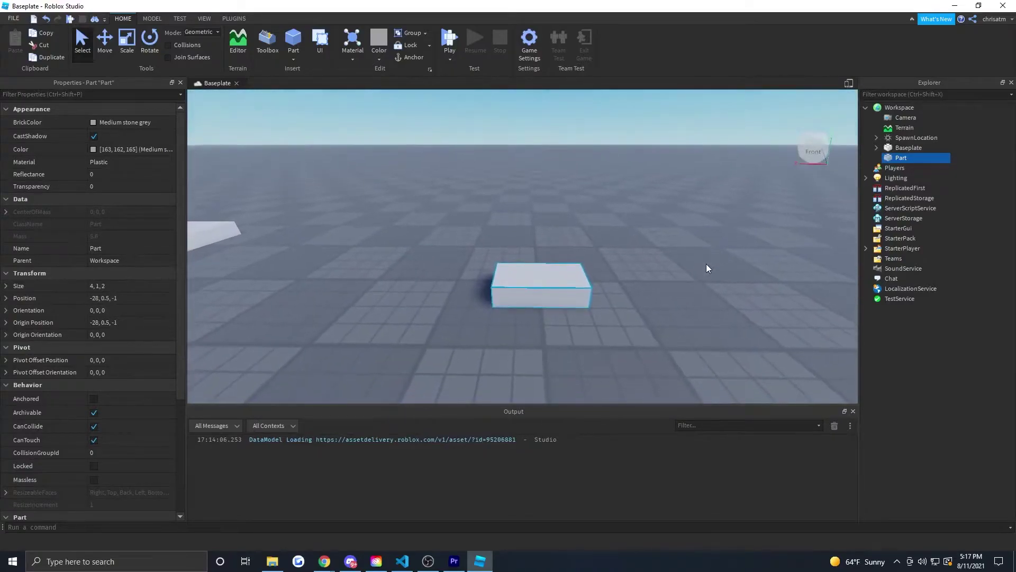
right_click_drag(706, 264, 706, 264)
scroll(706, 263, "down", 1)
key("q")
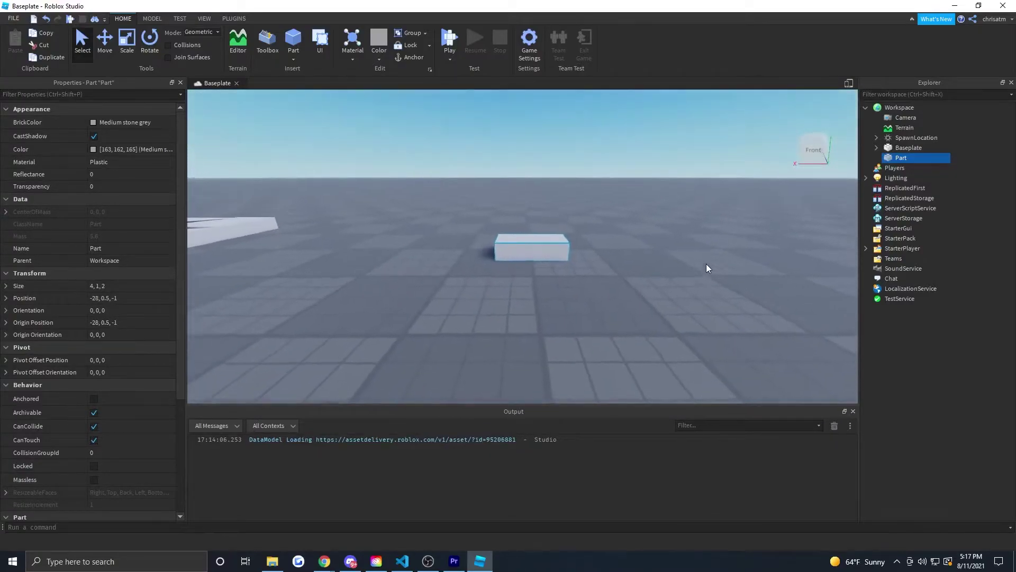
scroll(706, 268, "up", 2)
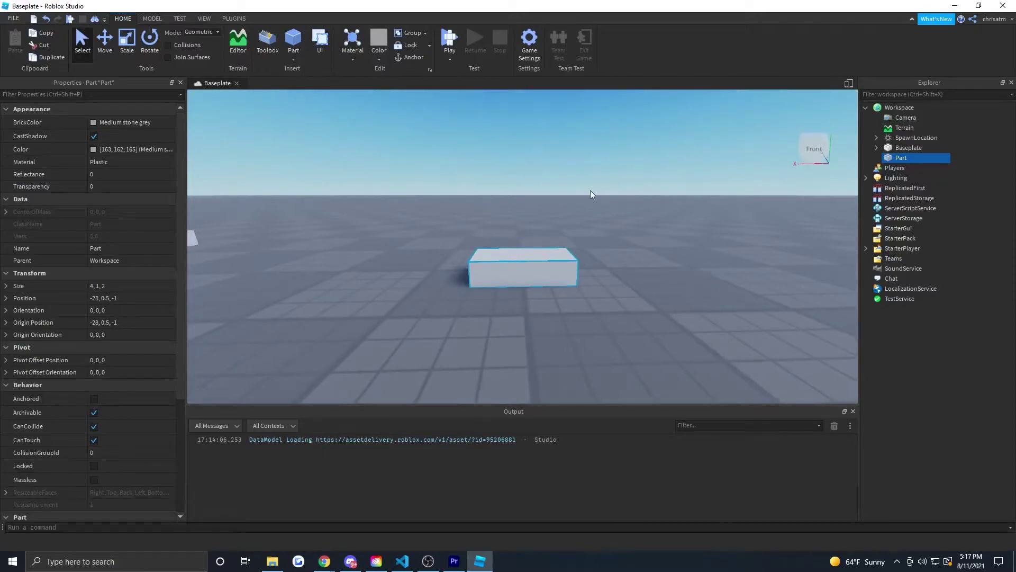
left_click(103, 43)
left_click(132, 45)
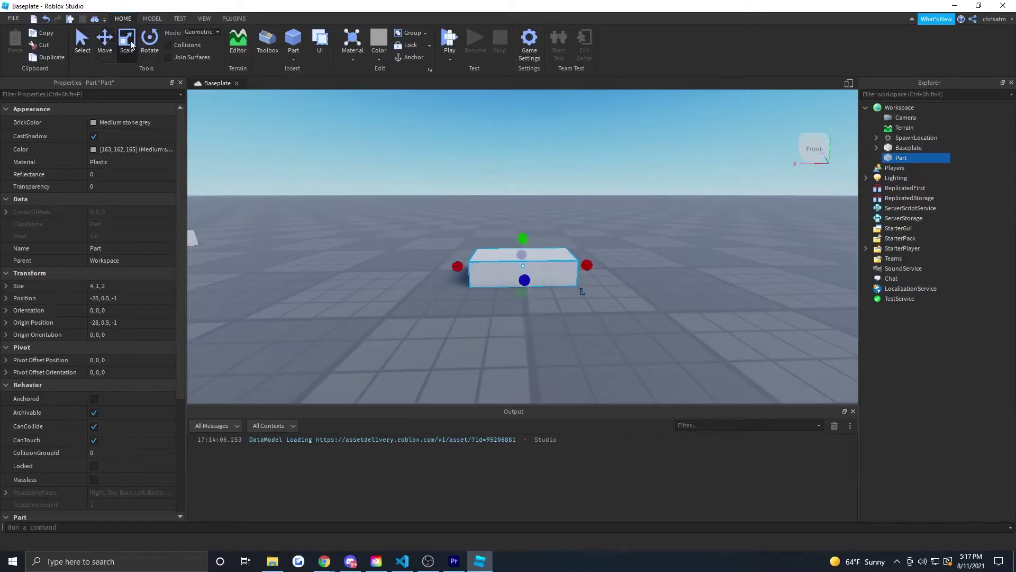
left_click(148, 45)
- Move the part along its axes with the Move tool to position -28, 0.5, 1
left_click(105, 42)
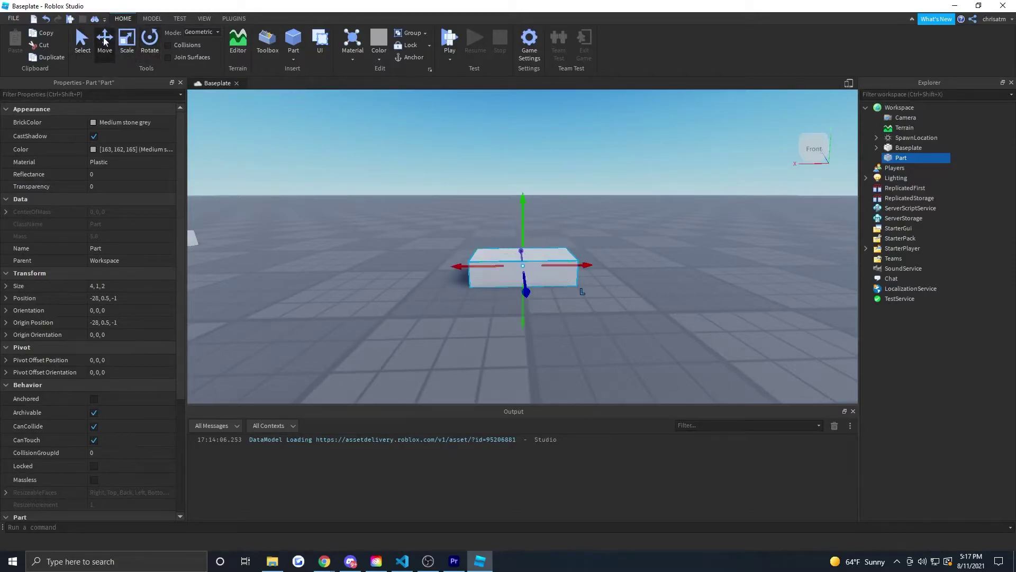
scroll(644, 202, "up", 3)
right_click_drag(644, 202, 644, 201)
scroll(644, 202, "down", 3)
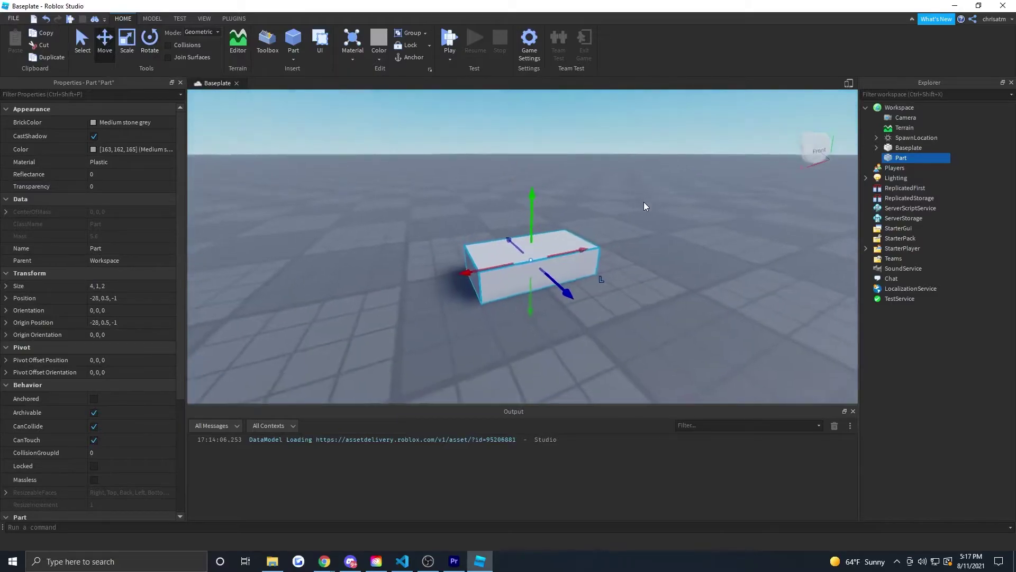
scroll(706, 259, "down", 3)
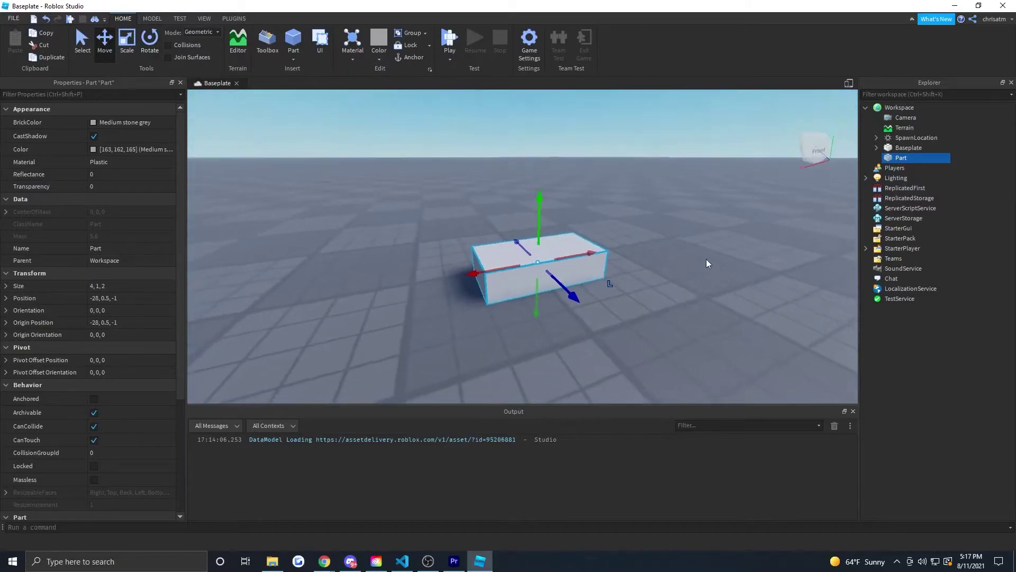
mouse_move(577, 246)
left_mouse_down()
mouse_move(632, 234)
mouse_move(517, 252)
mouse_move(663, 227)
mouse_move(454, 272)
mouse_move(644, 236)
mouse_move(584, 252)
mouse_move(638, 229)
mouse_move(583, 242)
left_mouse_up()
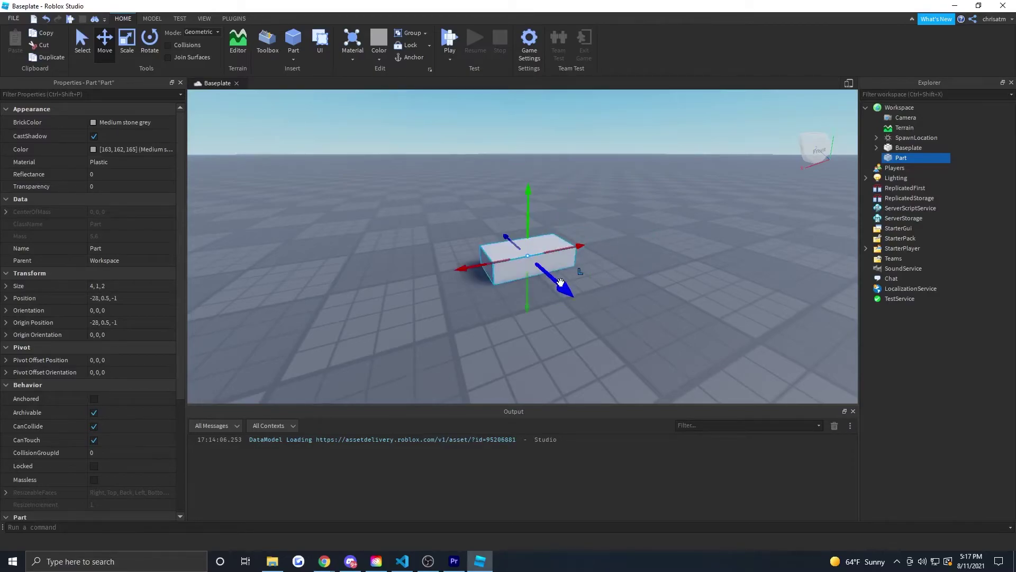
mouse_move(561, 283)
left_mouse_down()
mouse_move(548, 290)
mouse_move(560, 289)
mouse_move(544, 274)
left_mouse_up()
mouse_move(510, 193)
left_mouse_down()
mouse_move(503, 144)
mouse_move(507, 207)
left_mouse_up()
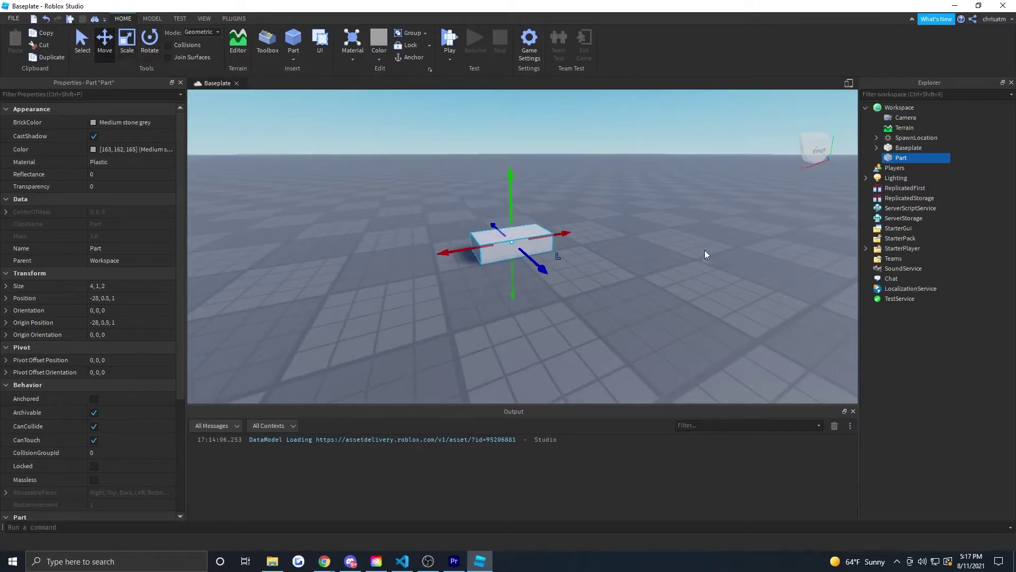
- Try resizing the part along its length with the Scale tool
scroll(685, 220, "up", 2)
right_click_drag(684, 220, 685, 220)
scroll(685, 221, "down", 2)
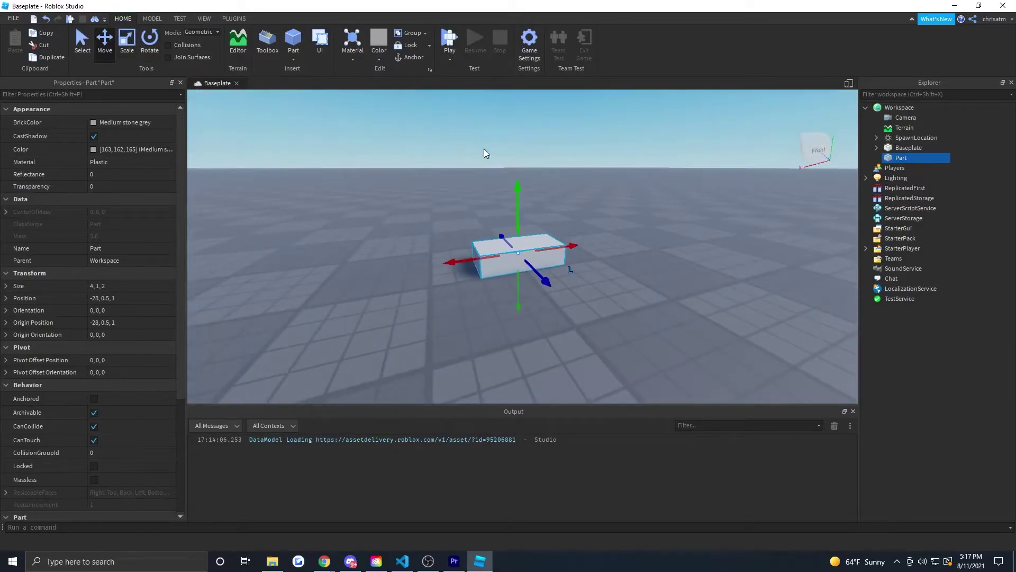
left_click(135, 45)
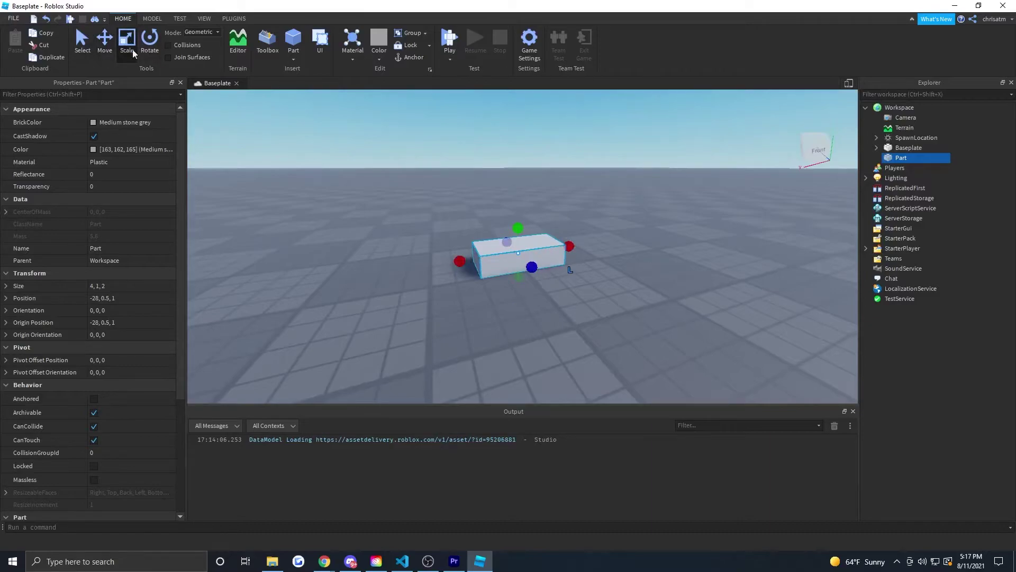
right_click_drag(662, 234, 663, 234)
key("d")
key("w")
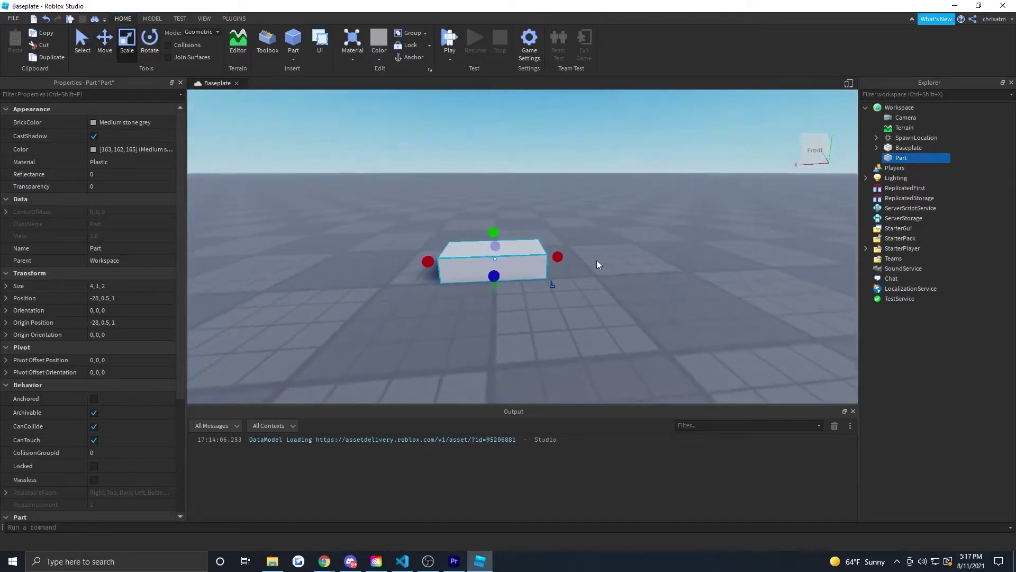
mouse_move(558, 256)
left_mouse_down()
mouse_move(653, 253)
mouse_move(511, 258)
mouse_move(559, 260)
left_mouse_up()
right_click_drag(662, 311, 662, 311)
key("a")
scroll(613, 297, "down", 1)
left_click_drag(559, 267, 545, 236)
- Try rotating the part about its X and Z axes with the Rotate tool, and deselect the part
key("ctrl+4")
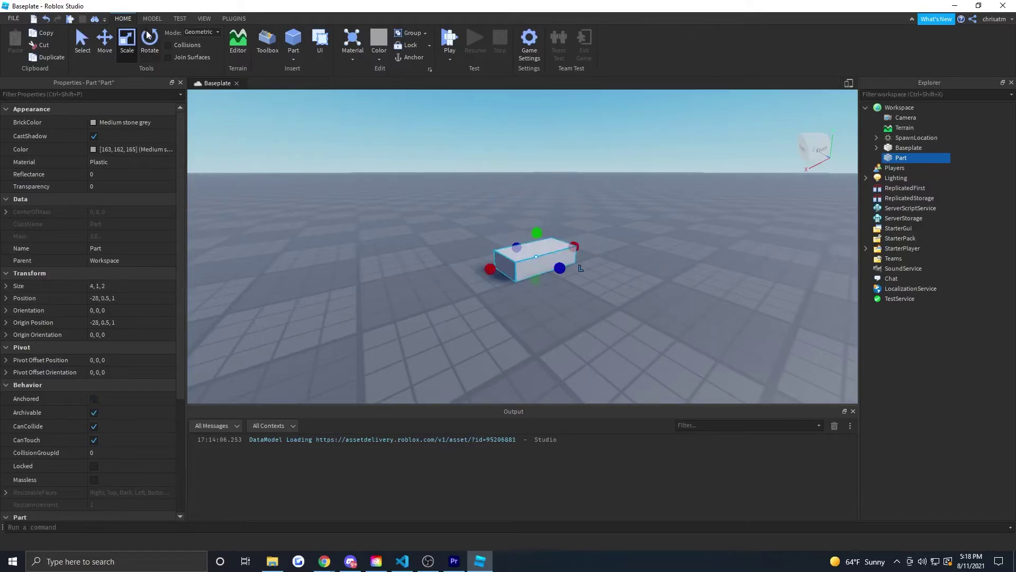
right_click_drag(608, 213, 640, 203)
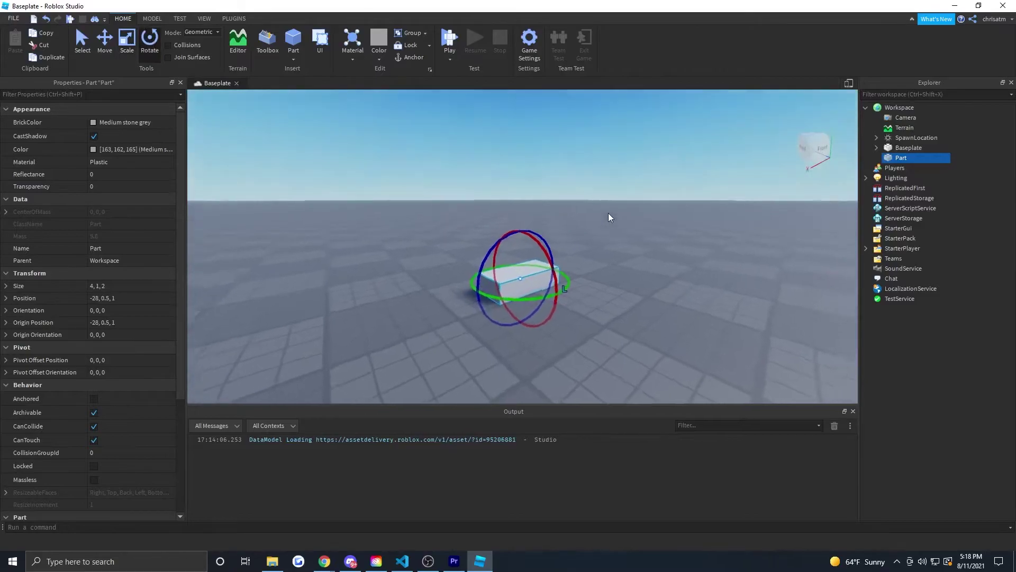
scroll(608, 213, "up", 1)
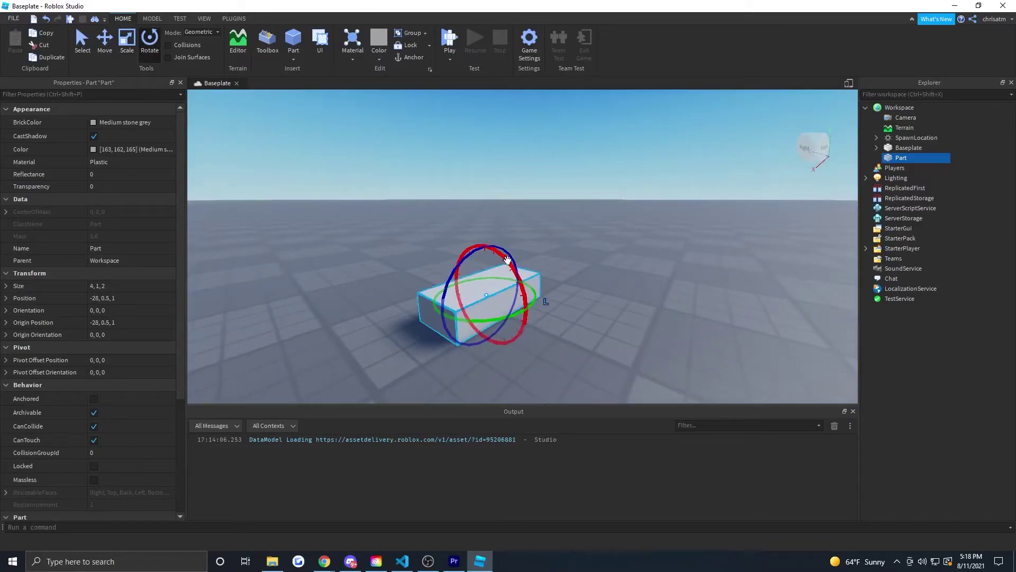
left_click_drag(510, 264, 509, 302)
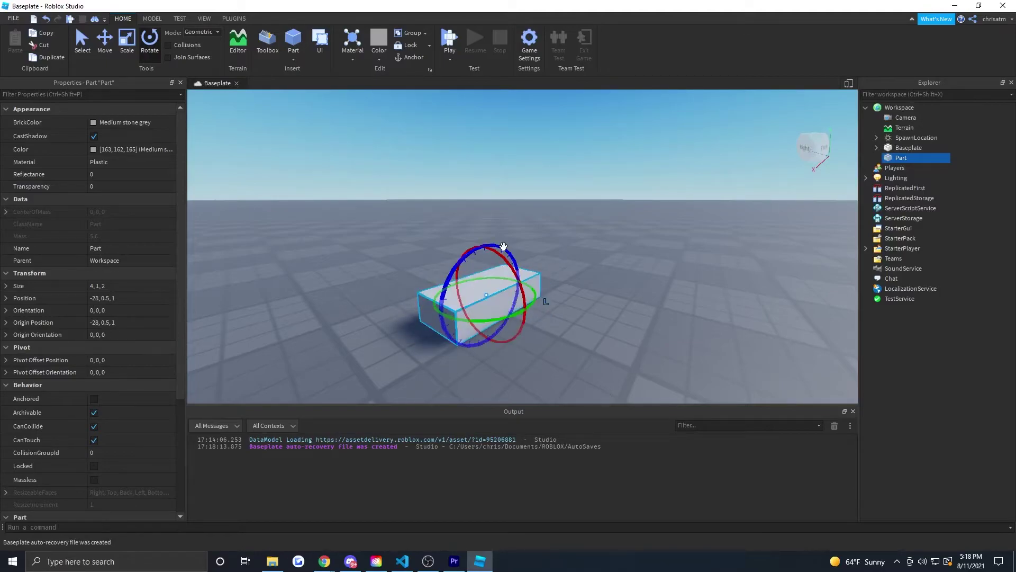
mouse_move(503, 246)
left_mouse_down()
mouse_move(519, 291)
mouse_move(501, 246)
left_mouse_up()
scroll(652, 248, "down", 2)
right_click_drag(652, 248, 652, 248)
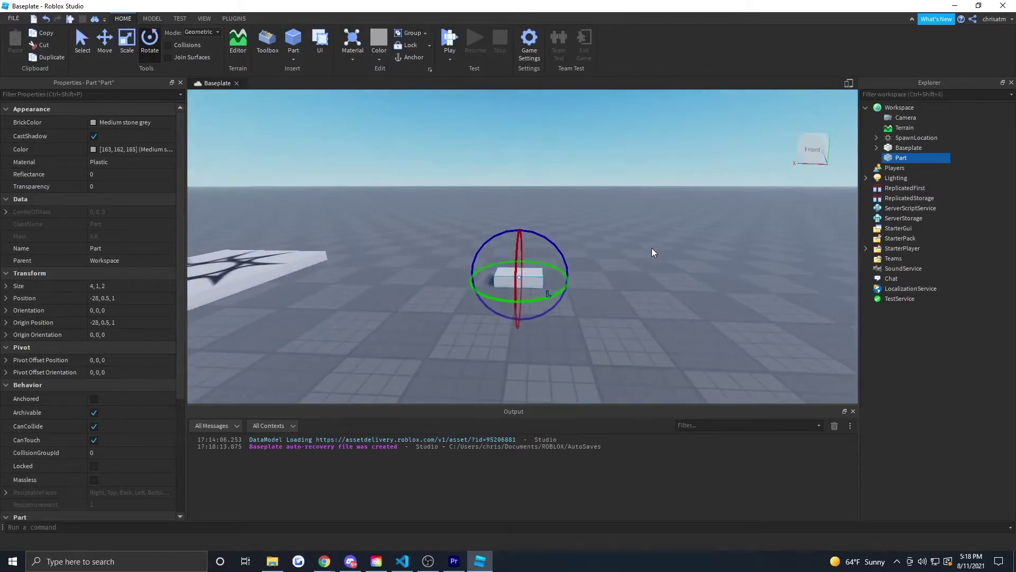
scroll(652, 247, "up", 2)
left_click(639, 306)
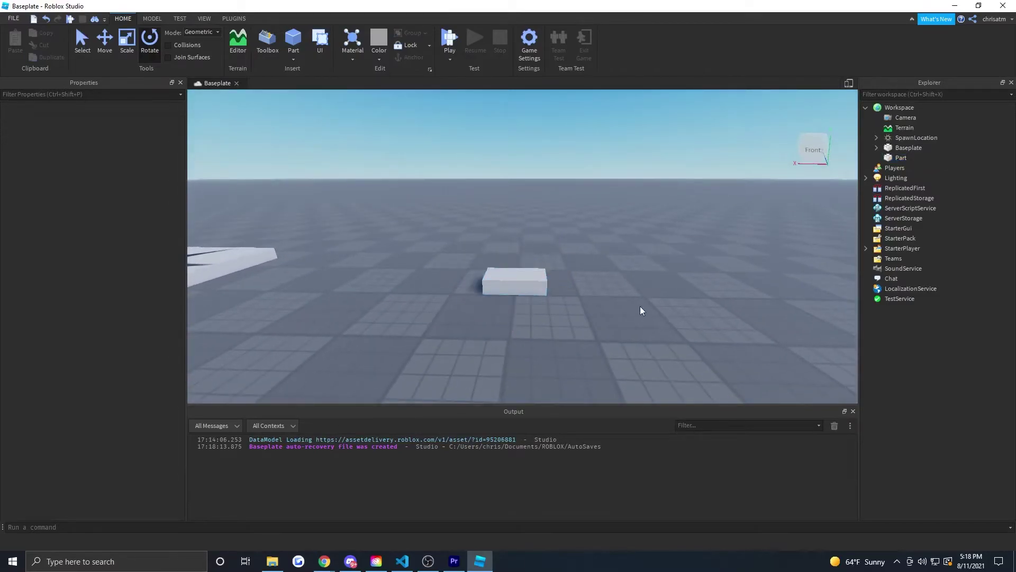
scroll(640, 307, "down", 1)
scroll(641, 303, "down", 1)
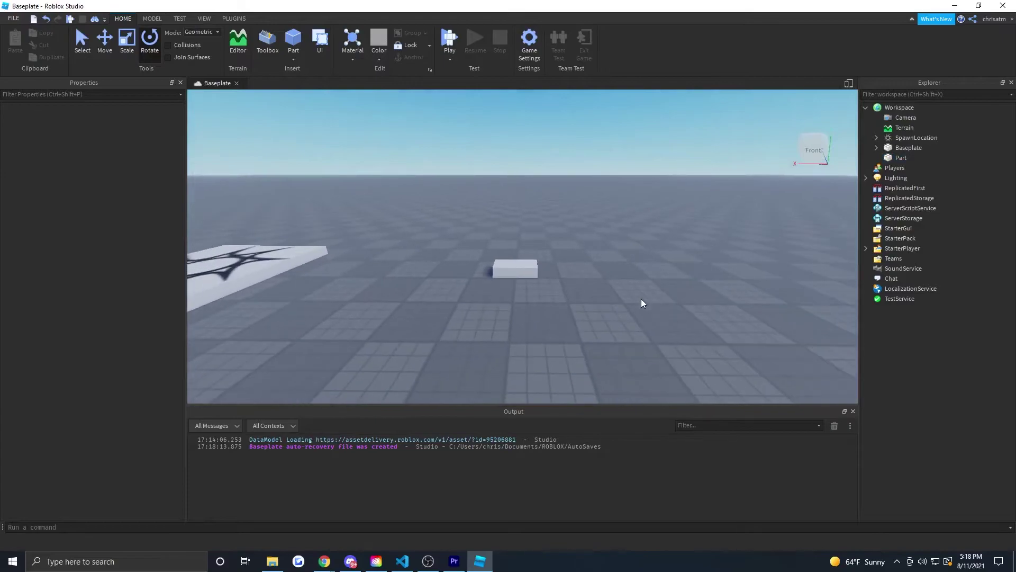
scroll(641, 303, "up", 1)
scroll(641, 302, "up", 1)
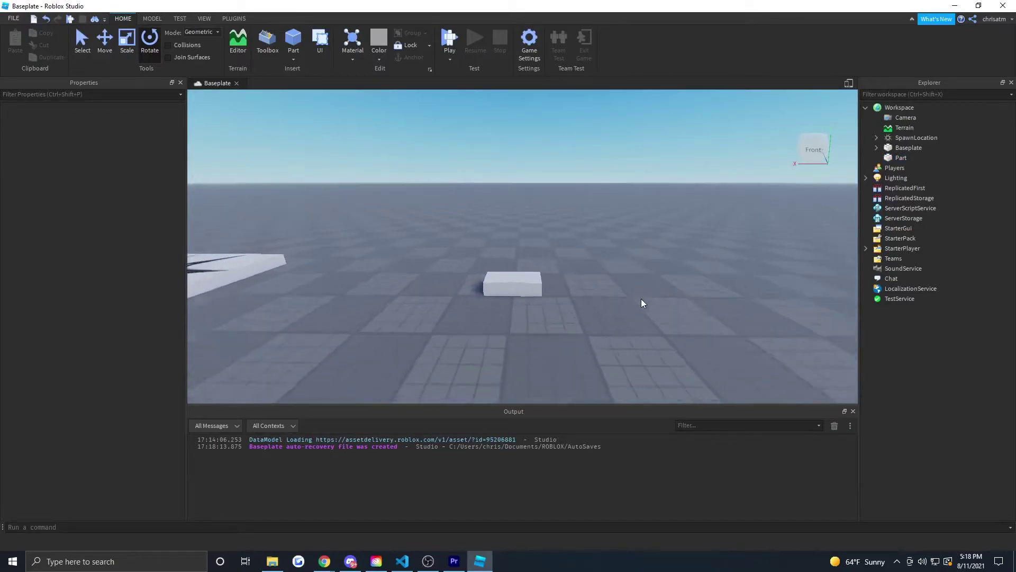
scroll(641, 303, "down", 1)
- Insert a second part and place it with the Move tool beside the first one at position -40, 0.5, 2
left_click(523, 273)
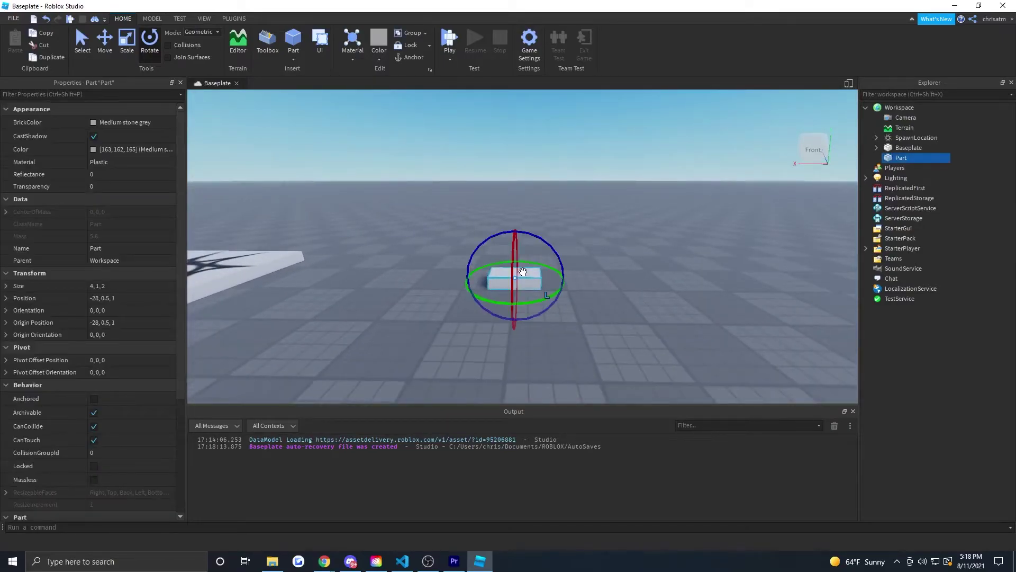
left_click(105, 42)
left_click(700, 262)
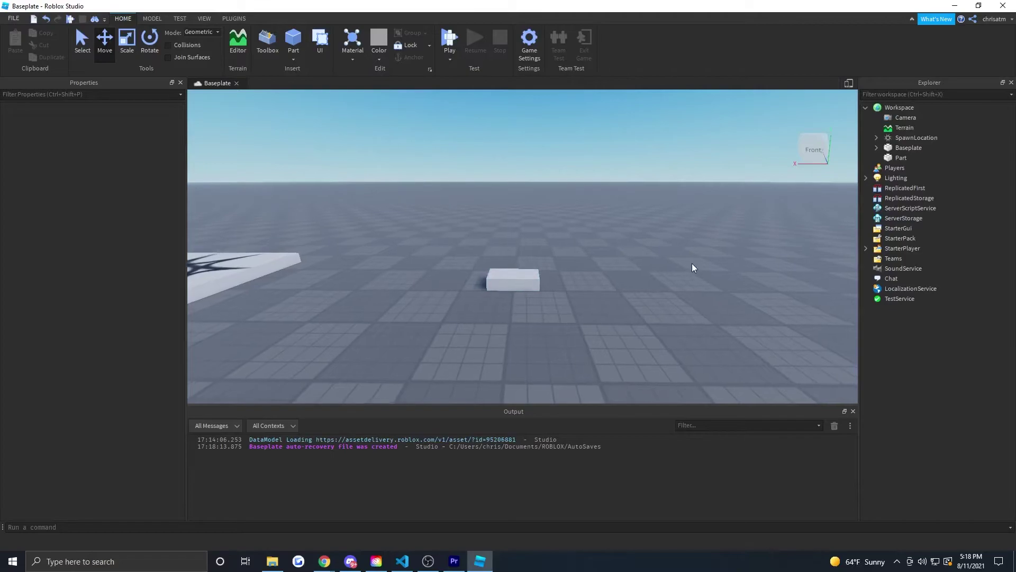
key("d")
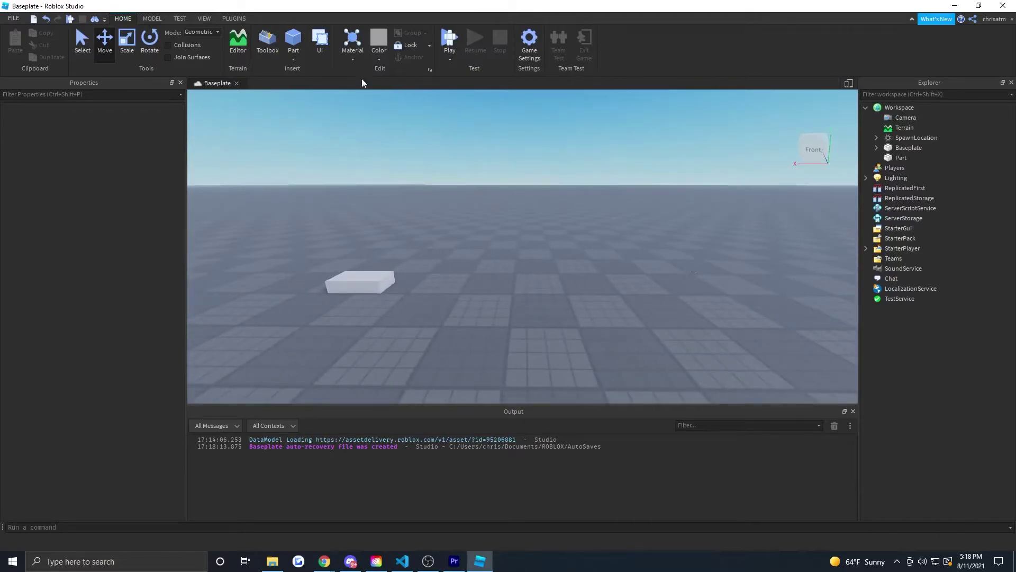
left_click(294, 40)
right_click_drag(594, 313, 594, 313)
left_click_drag(519, 253, 611, 275)
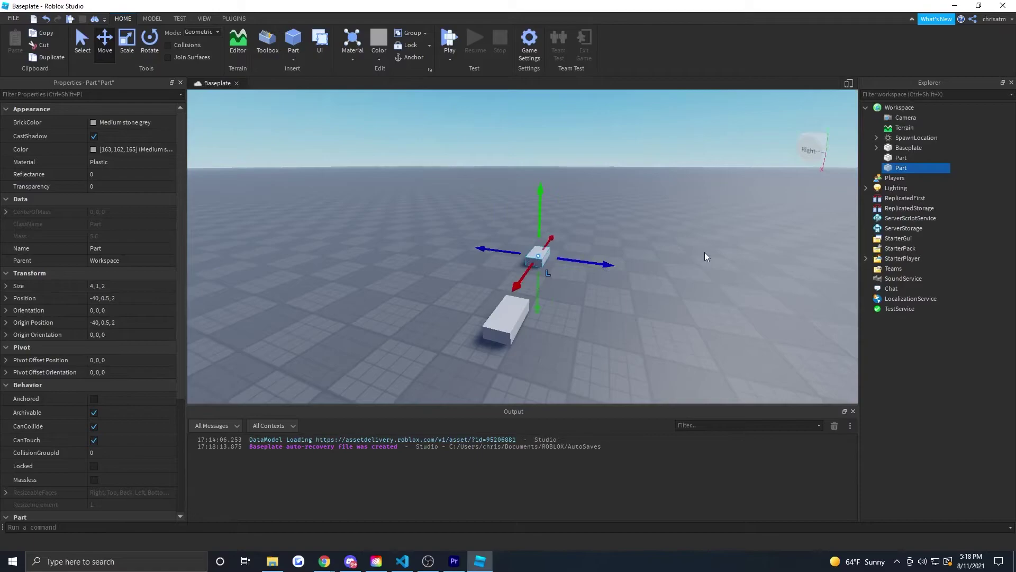
right_click_drag(705, 253, 704, 253)
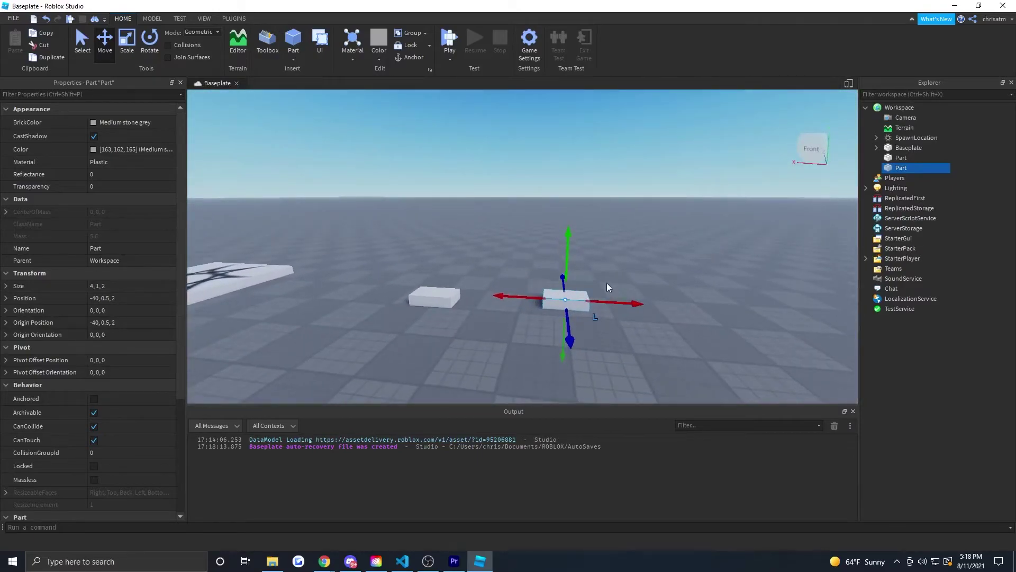
- Insert a third part and move it behind the other two to position -32, 0.5, 6
left_click(294, 44)
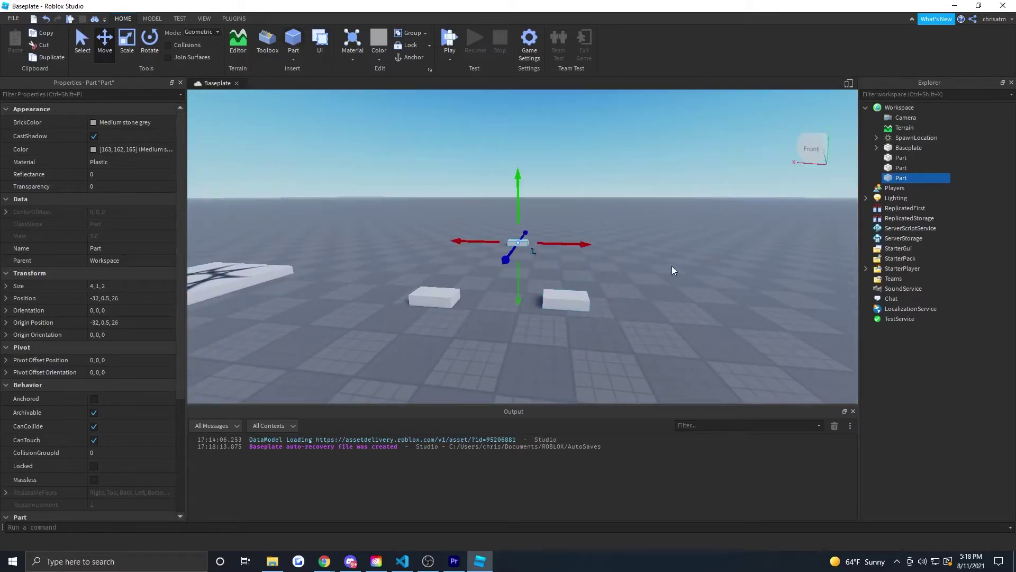
right_click_drag(672, 266, 672, 266)
left_click_drag(472, 237, 694, 291)
key("t")
right_click_drag(693, 292, 693, 296)
left_click(508, 255)
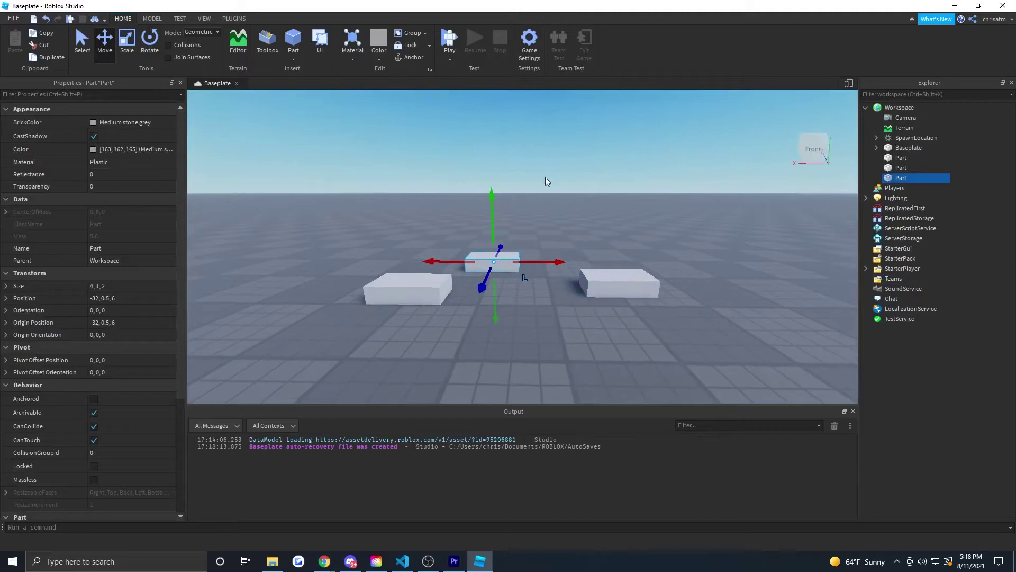
- Scale the third part and the second part into upright pillars, each with size 2, 9, 2
left_click(128, 42)
left_click_drag(535, 262, 475, 113)
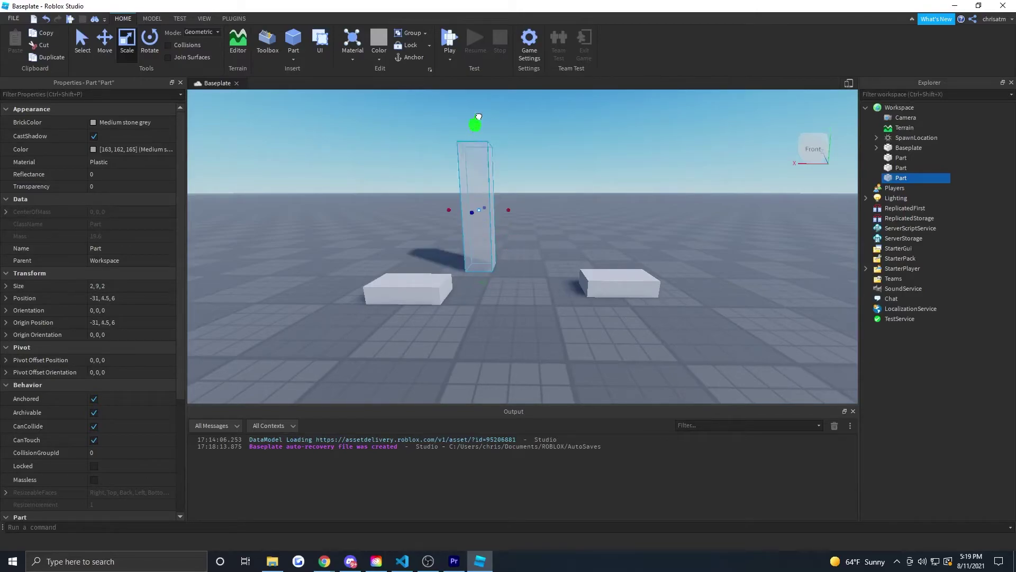
left_click(627, 284)
left_click(626, 284)
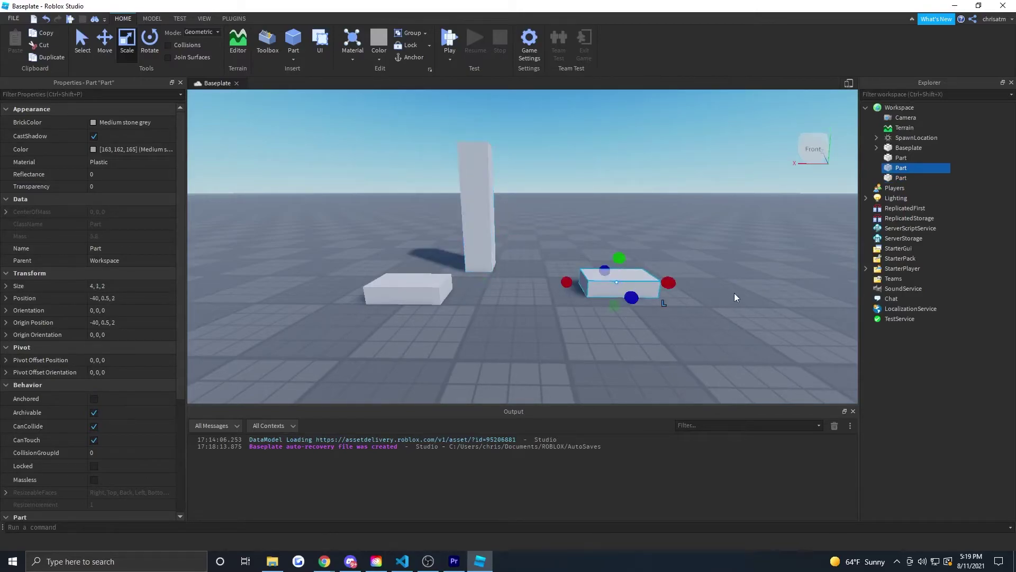
left_click_drag(668, 283, 588, 119)
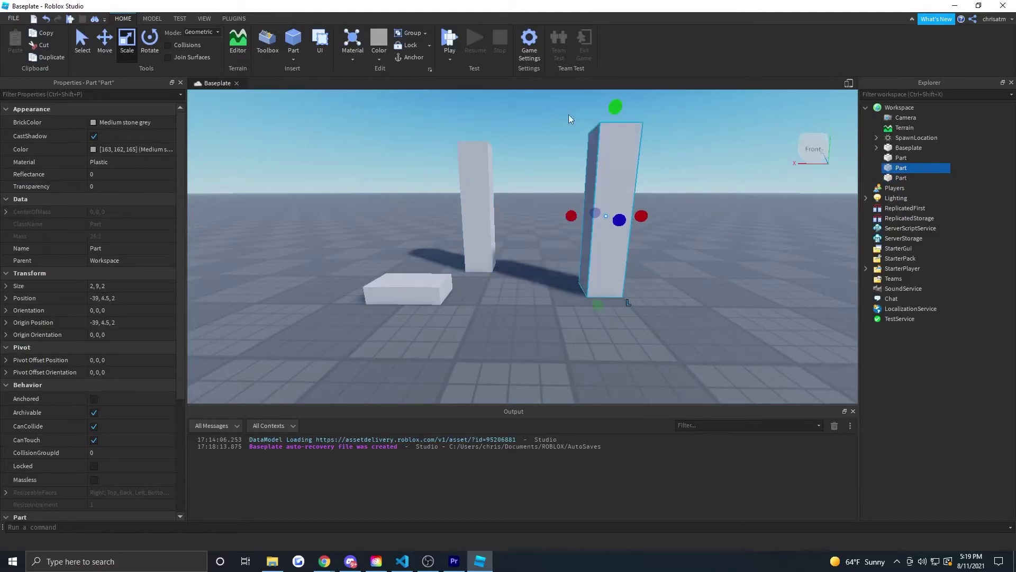
- Move the second pillar along Z in line with the other pillar, to position -39, 4.5, 6
left_click(101, 39)
right_click_drag(651, 357, 683, 350)
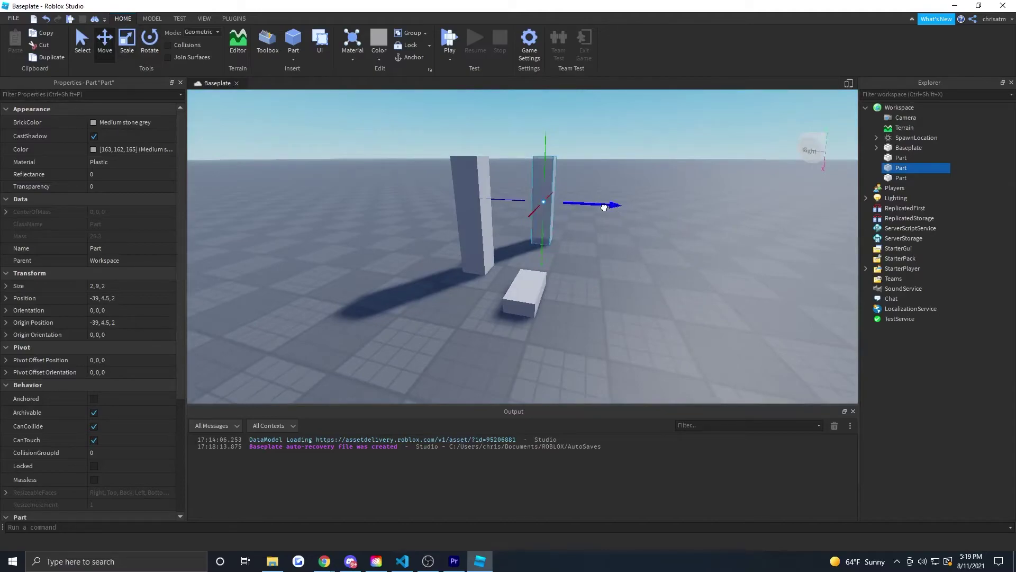
left_click_drag(604, 207, 574, 206)
right_click_drag(631, 227, 631, 226)
key("d")
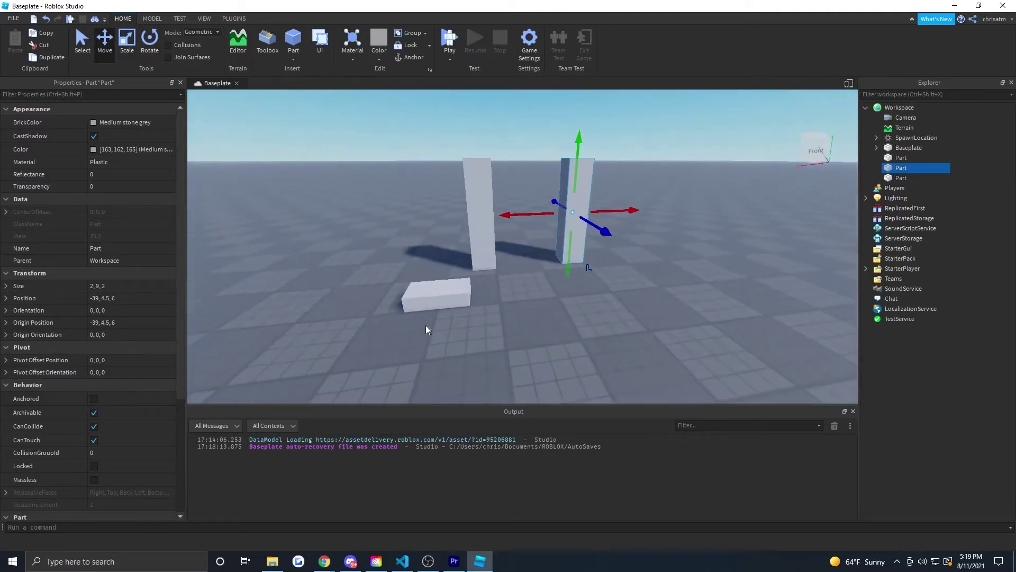
- Scale the remaining flat part along X into a long beam with size 18, 1, 2
left_click(442, 301)
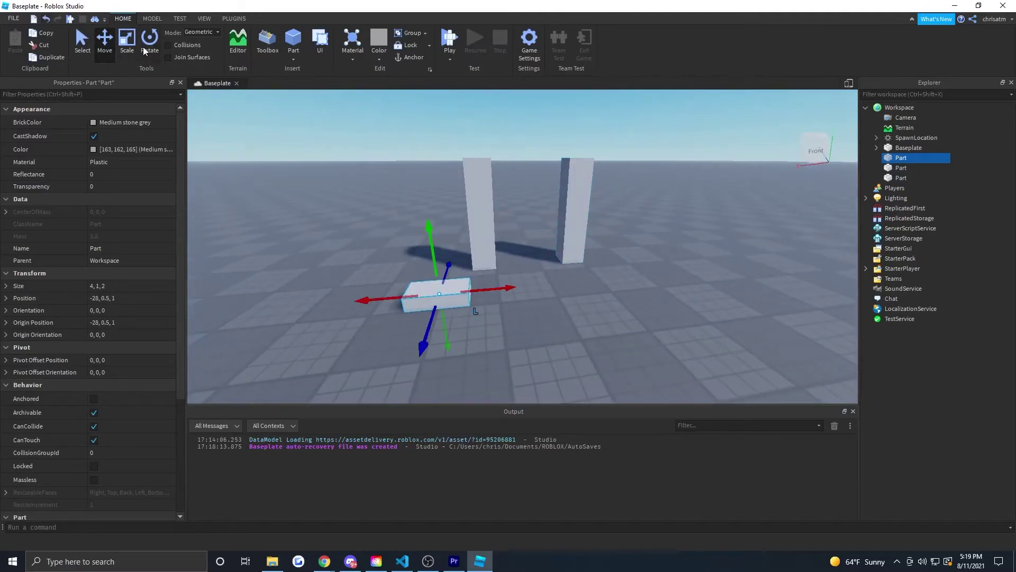
left_click(128, 43)
left_click_drag(497, 286, 676, 283)
scroll(764, 271, "down", 2)
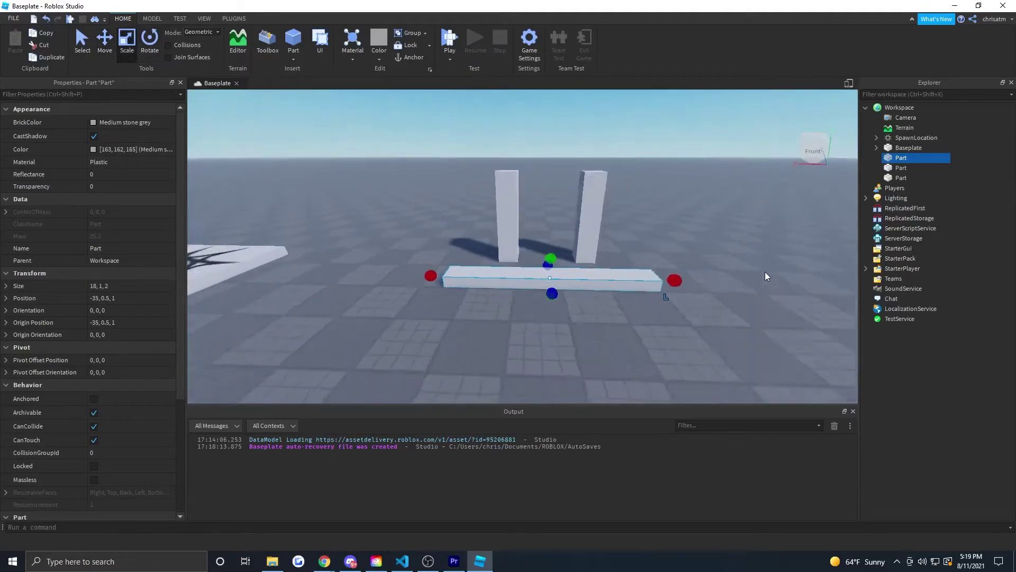
- Raise the beam with the Move tool to position -35, 4.5, 1
key("d")
right_click_drag(765, 272, 765, 272)
key("w")
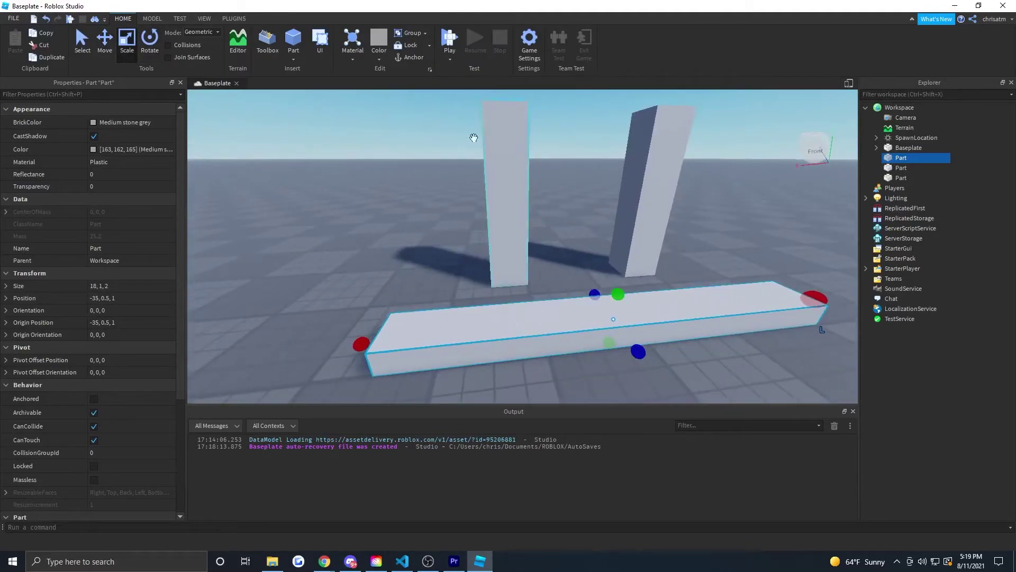
key("a")
right_click_drag(632, 236, 632, 236)
scroll(632, 236, "down", 2)
scroll(632, 236, "up", 3)
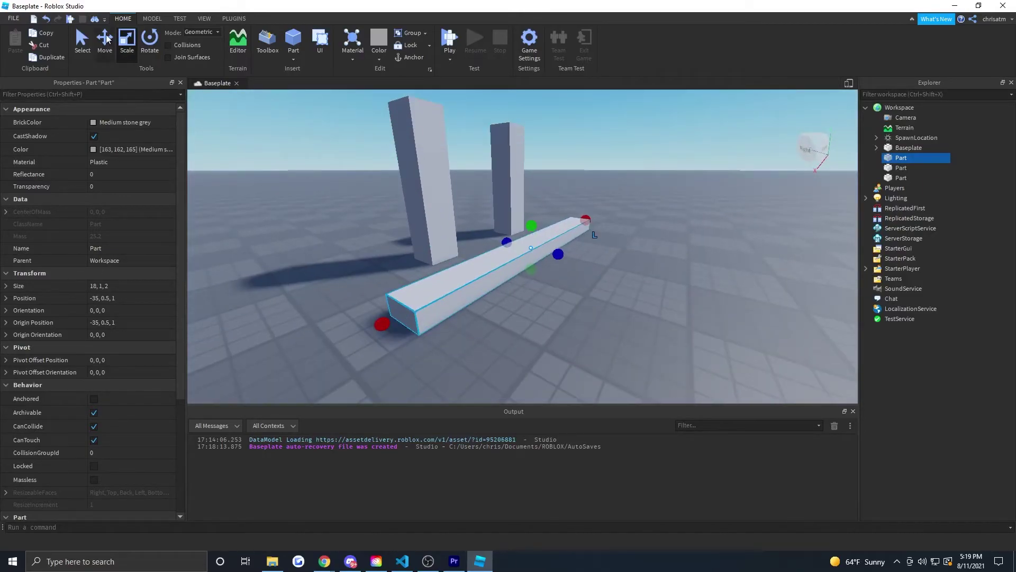
left_click(105, 40)
left_click_drag(531, 182, 532, 136)
- Try moving the beam along Z into the pillars to -35, 4.5, 5 with Collisions off, and move it back out
key("d")
right_click_drag(723, 226, 723, 226)
key("s")
key("d")
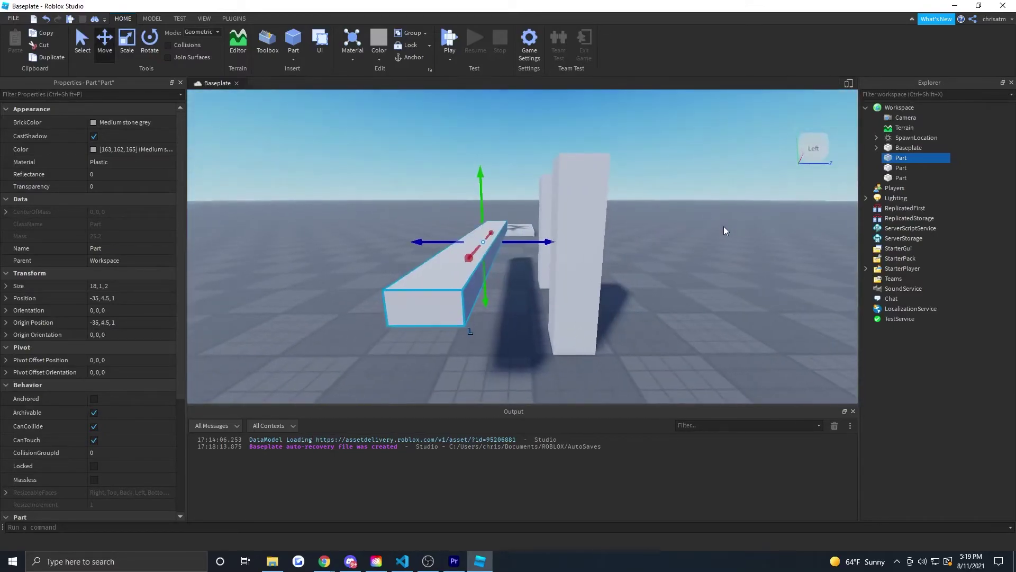
key("d")
left_click_drag(510, 242, 566, 248)
right_click_drag(676, 299, 677, 289)
key("a")
right_click_drag(687, 253, 687, 253)
key("s")
key("d")
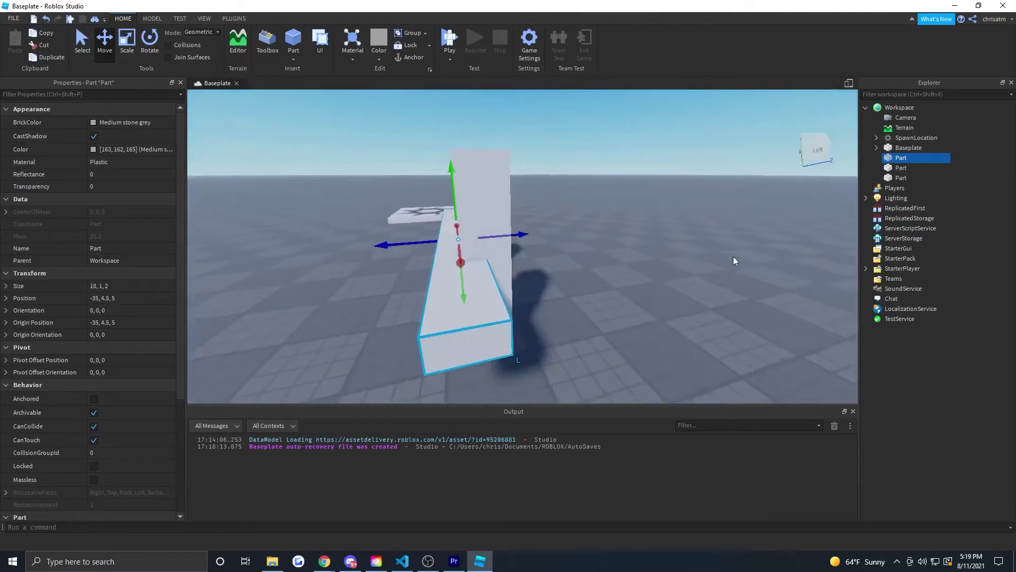
left_click_drag(516, 234, 444, 235)
- Turn on Collisions and move the beam along Z against the pillars, to position -35, 4.5, 4.001
key("s")
key("a")
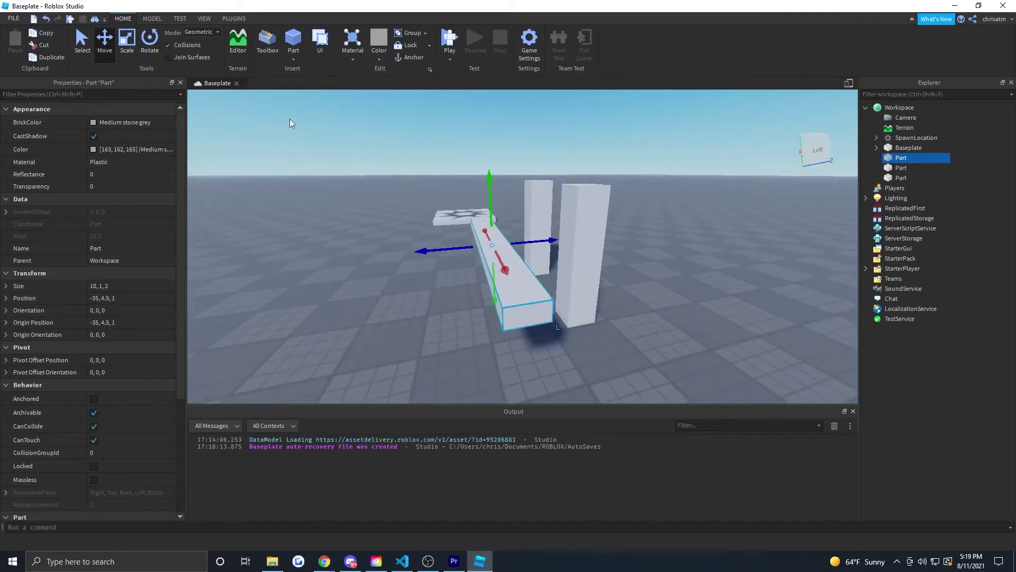
right_click_drag(653, 202, 655, 202)
key("w")
key("d")
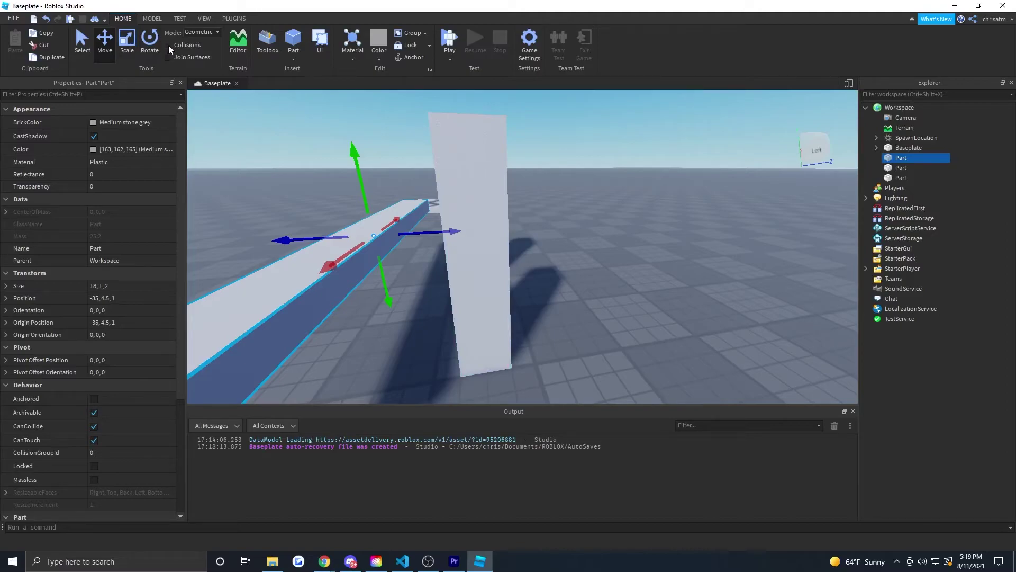
scroll(614, 211, "down", 5)
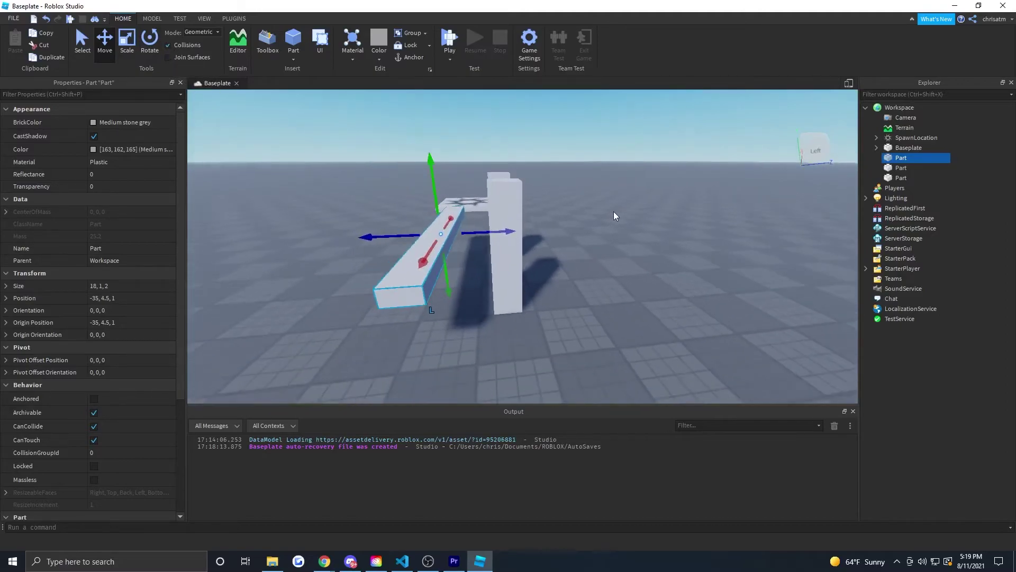
right_click_drag(614, 211, 585, 222)
left_click_drag(535, 231, 576, 230)
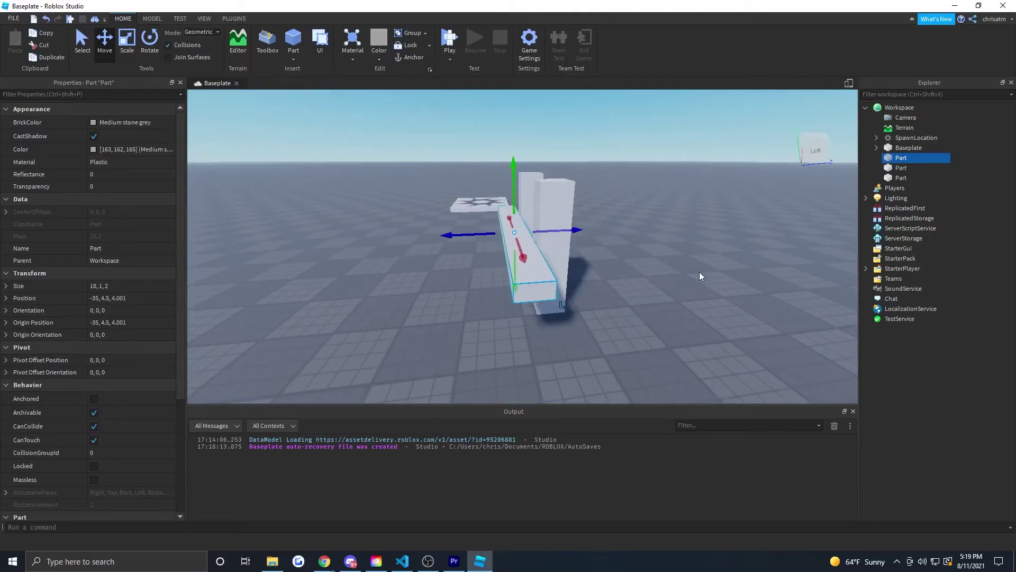
- Raise the beam above the tops of the pillars to position -35, 10.5, 4.001
right_click(700, 271)
left_click(620, 202)
right_click_drag(619, 203, 663, 230)
scroll(663, 230, "up", 2)
left_click(567, 256)
scroll(567, 257, "down", 2)
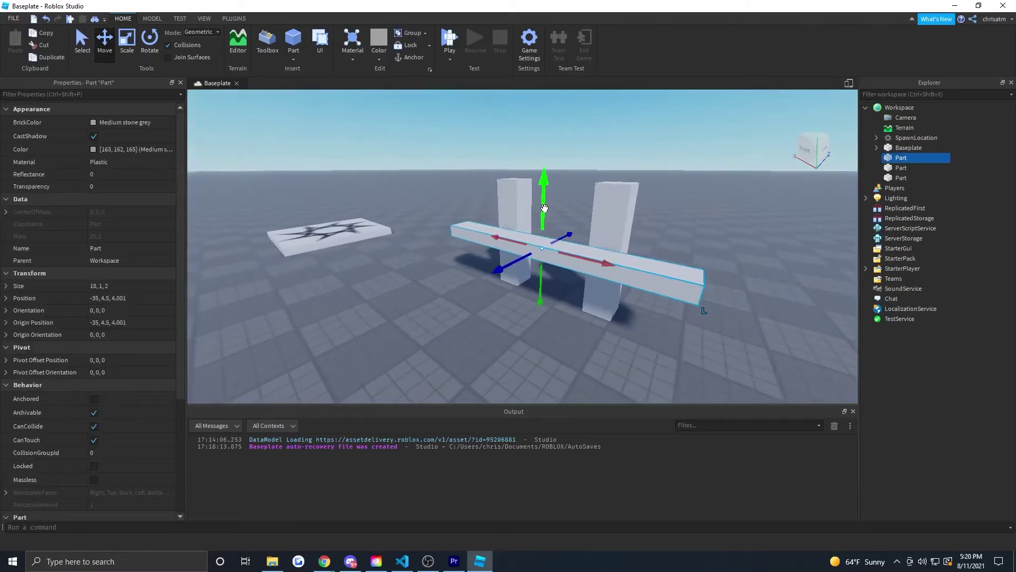
left_click_drag(545, 208, 562, 123)
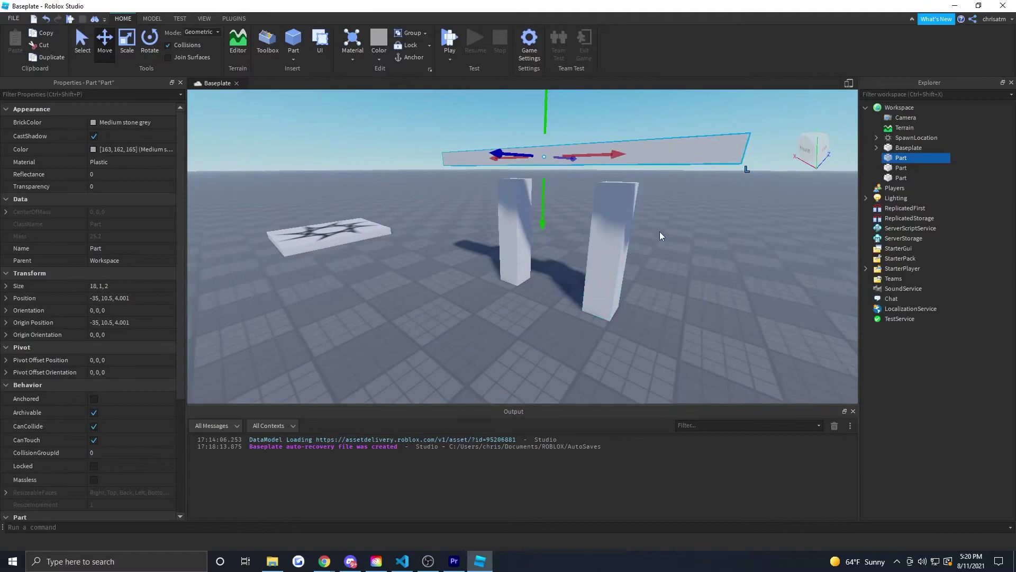
right_click_drag(659, 231, 663, 236)
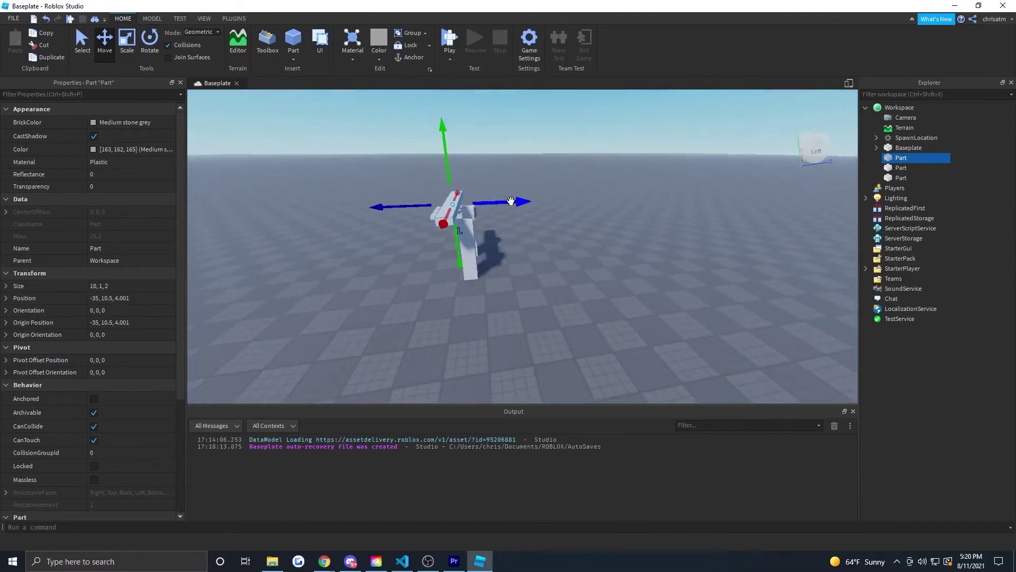
left_click_drag(511, 201, 591, 181)
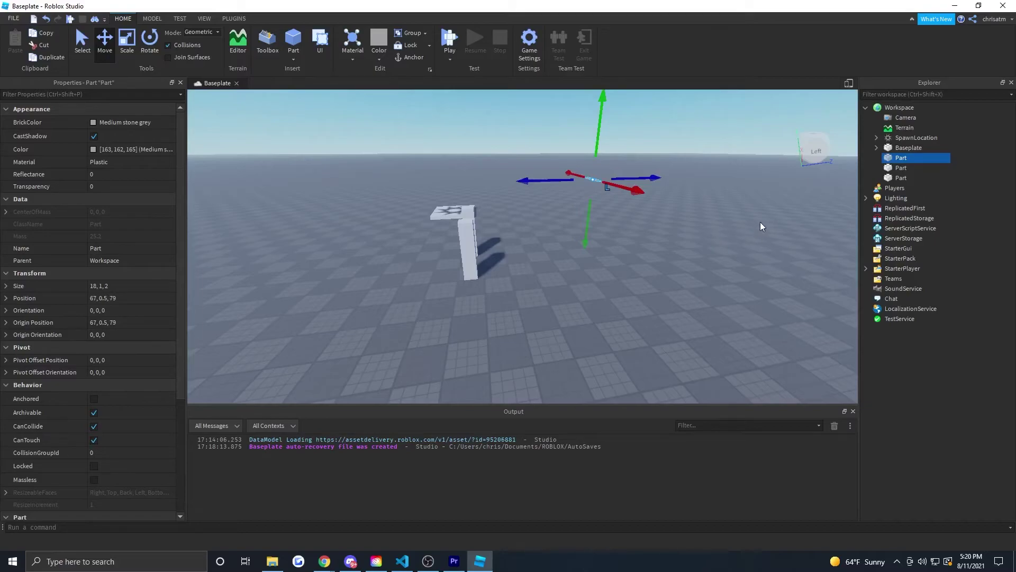
key("ctrl+z")
- Move the beam along Z over the pillars and lower it onto their tops at position -35, 9.499, 6.001
left_click_drag(712, 191, 572, 193)
scroll(621, 242, "up", 3)
mouse_move(624, 229)
right_mouse_down()
mouse_move(686, 249)
mouse_move(625, 230)
right_mouse_up()
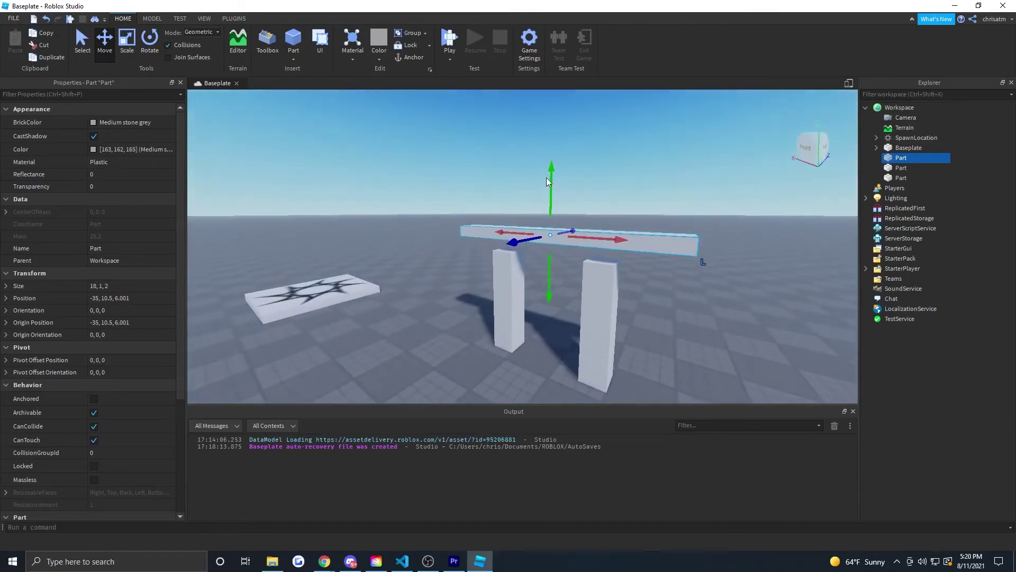
left_click_drag(548, 182, 548, 194)
scroll(684, 319, "up", 2)
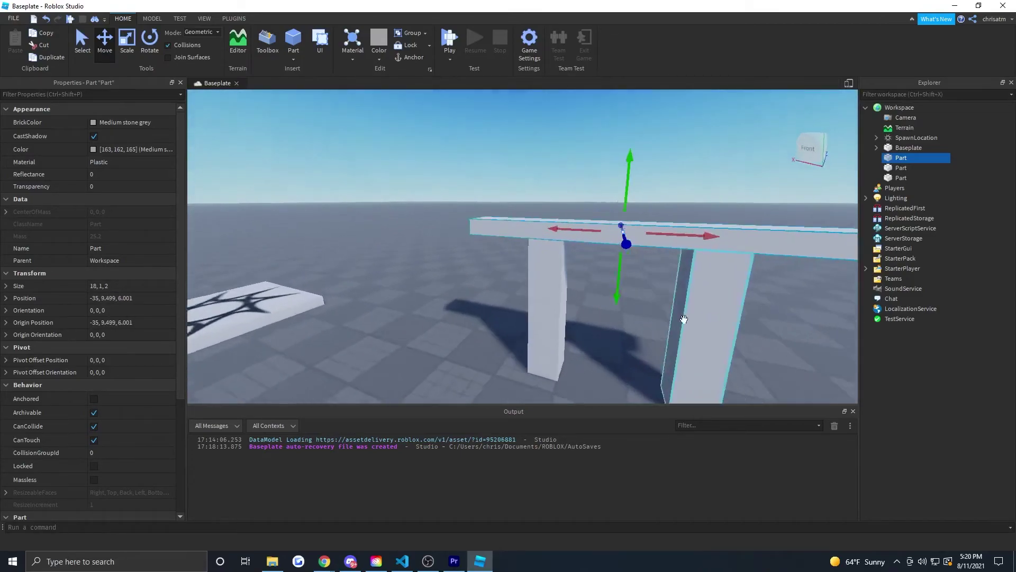
scroll(683, 319, "down", 2)
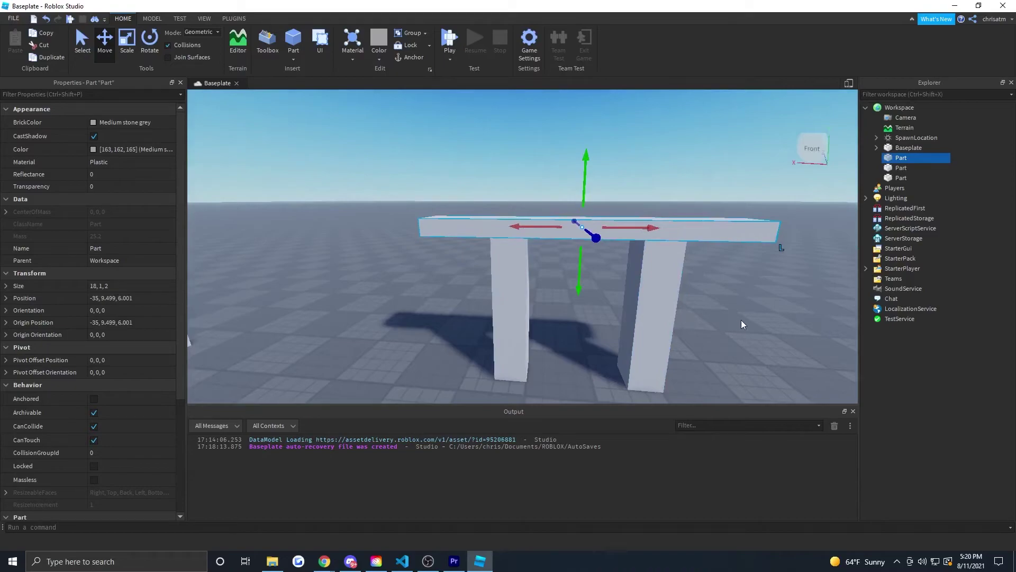
- Deselect the beam and examine the assembled pillars and beam from a low angle
left_click(789, 338)
scroll(798, 340, "down", 2)
right_click_drag(800, 341, 799, 342)
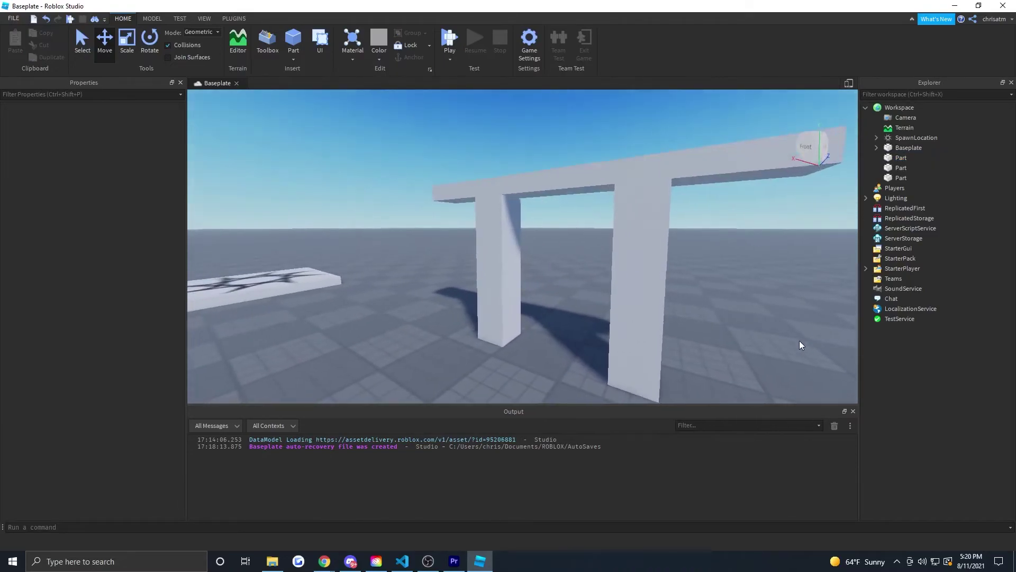
scroll(800, 341, "down", 2)
scroll(799, 341, "up", 2)
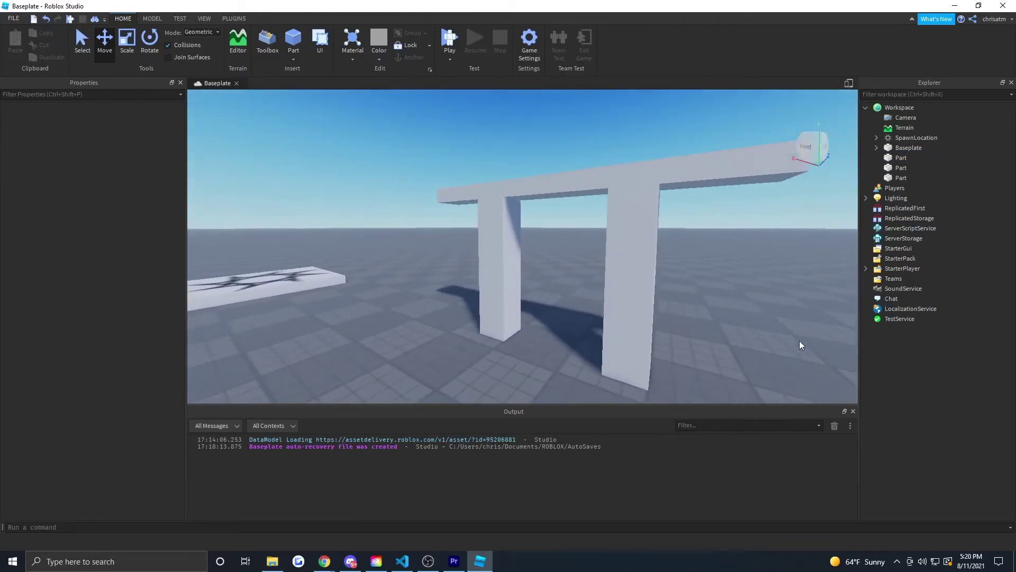
scroll(799, 340, "down", 3)
scroll(799, 341, "up", 3)
- Start a playtest of the place with the player character
left_click(450, 40)
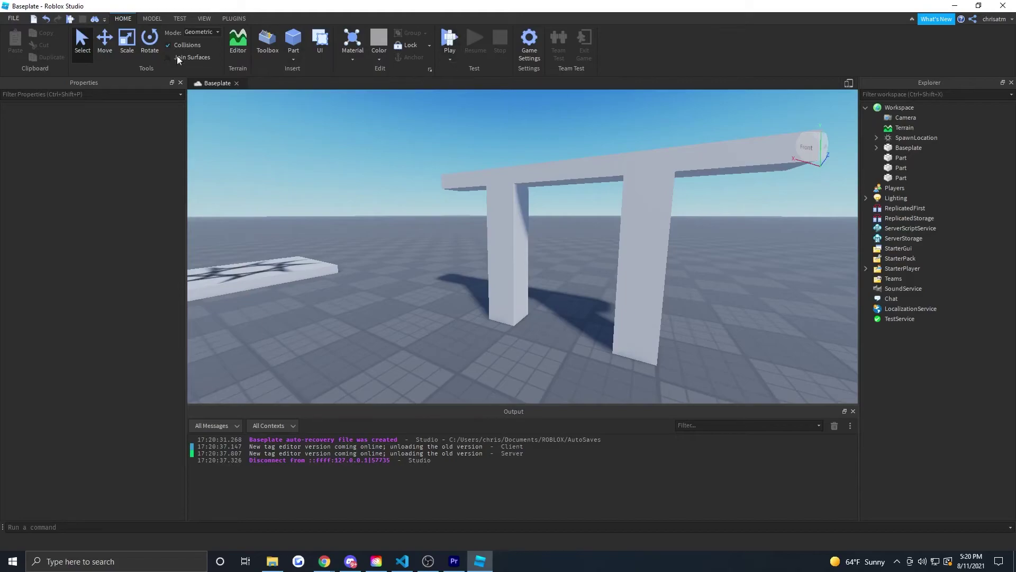
left_click(445, 37)
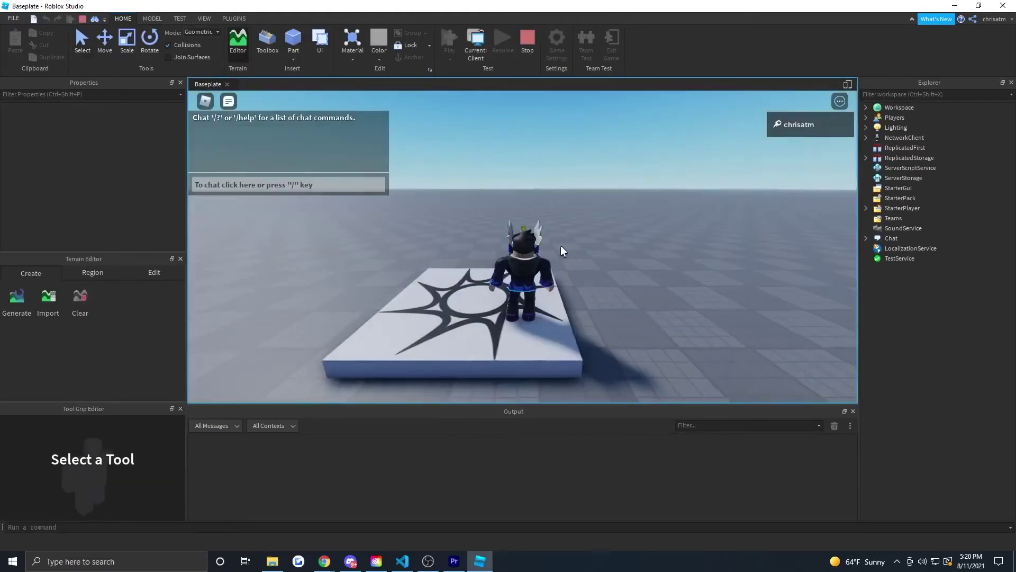
- Run the character from the spawn into the pillars to test the unanchored structure, and end the playtest
right_click_drag(561, 245, 561, 245)
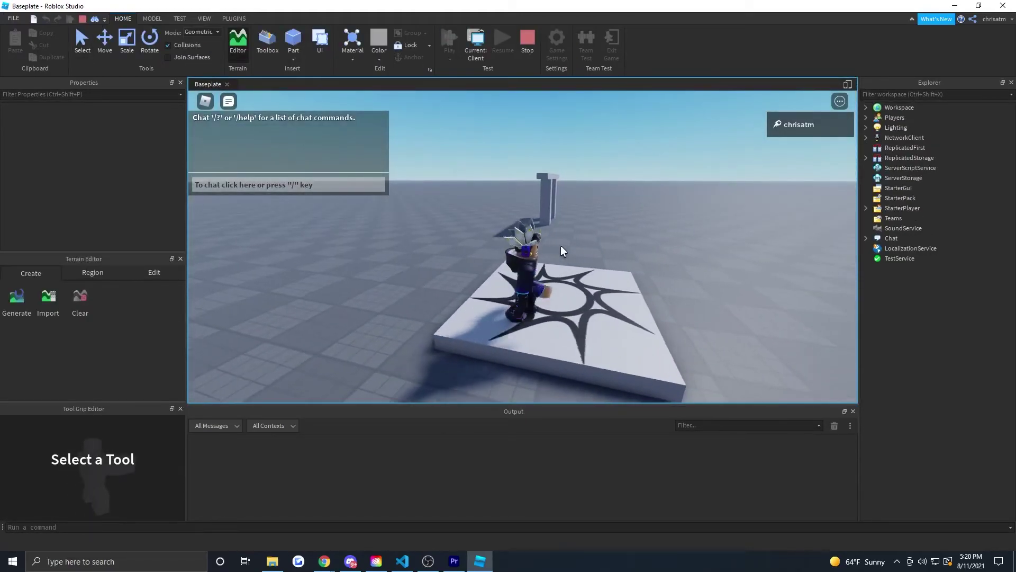
key("d")
key("w")
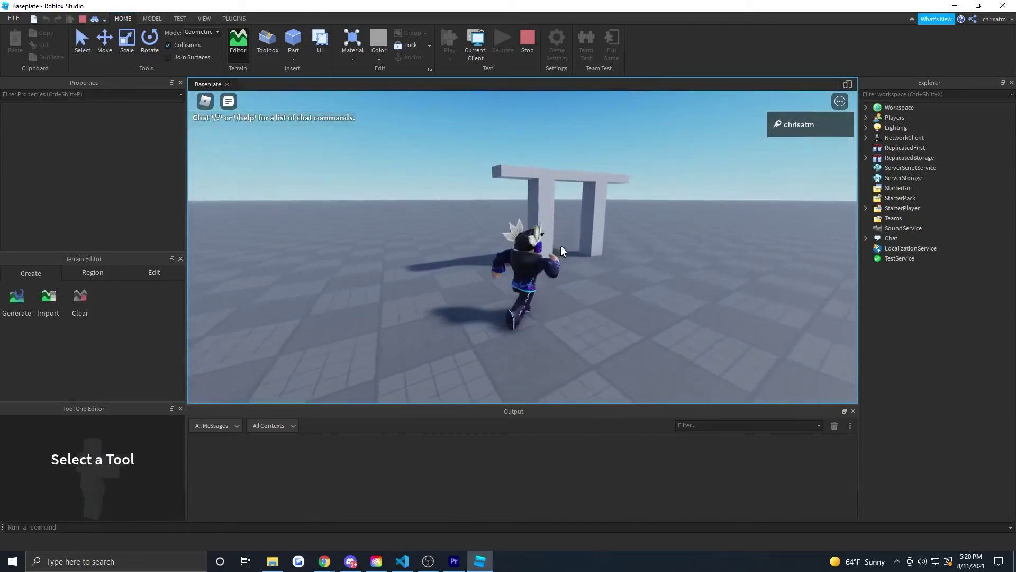
key("w")
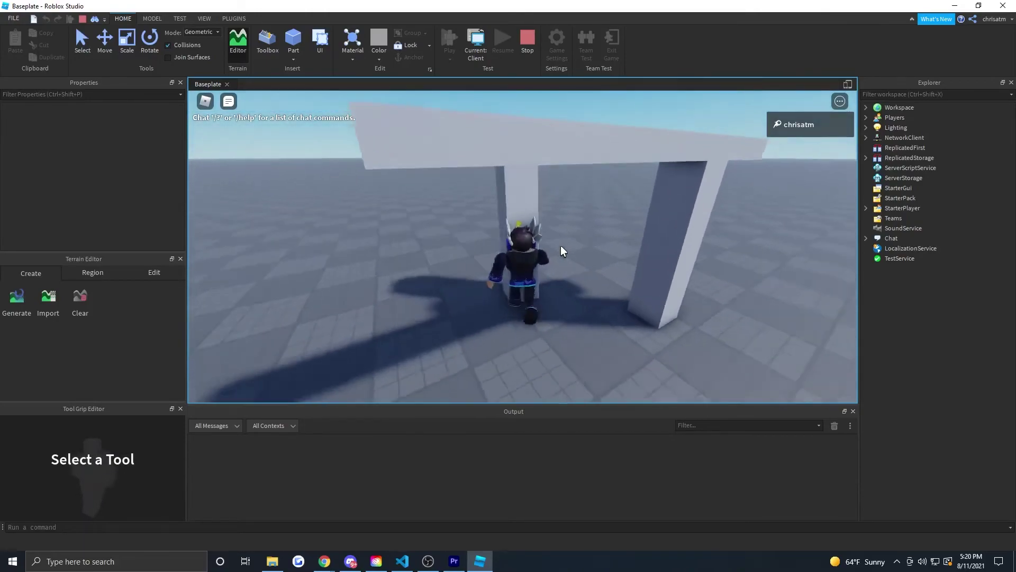
key("w")
right_click_drag(560, 245, 560, 246)
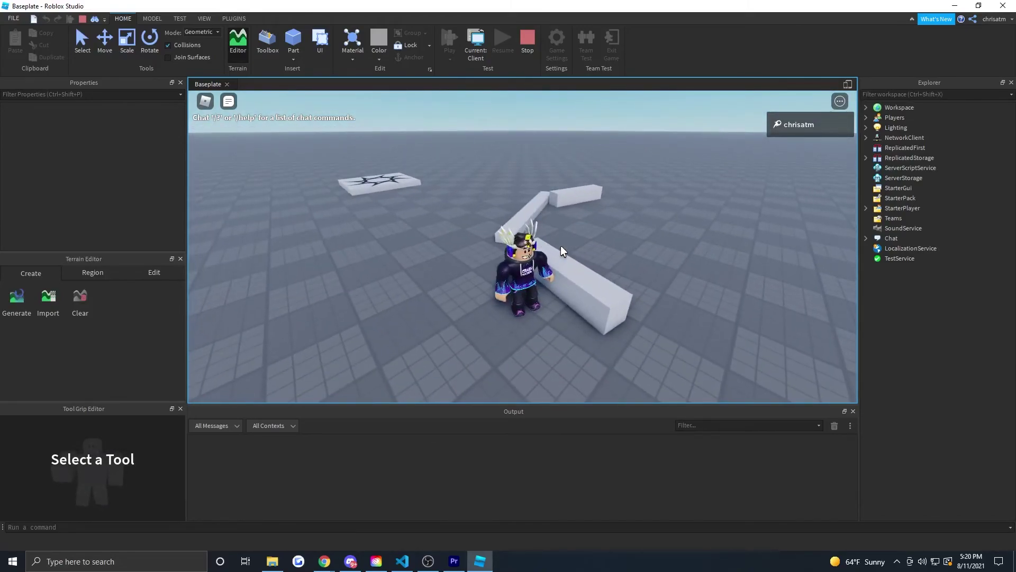
key("s")
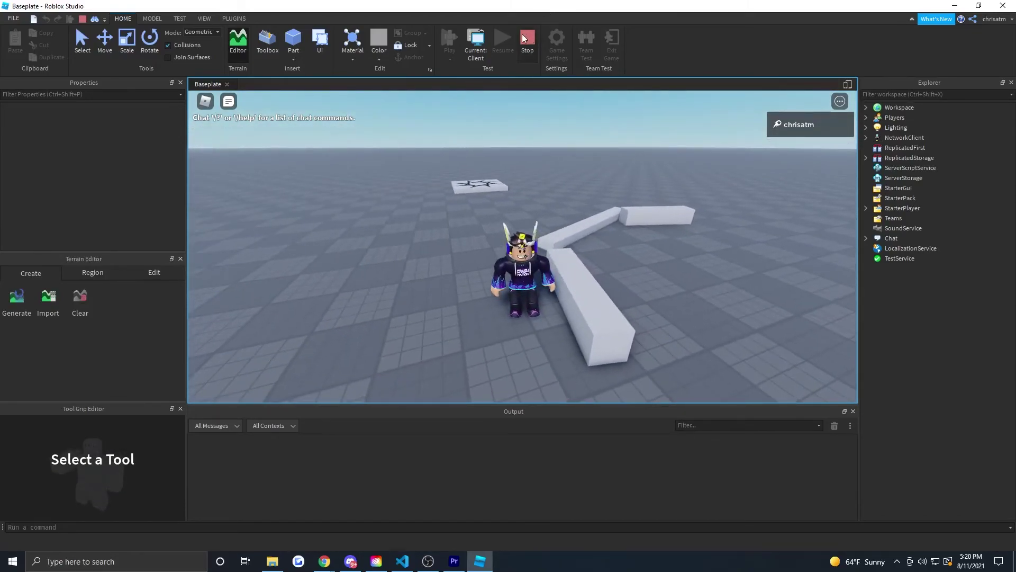
left_click(526, 38)
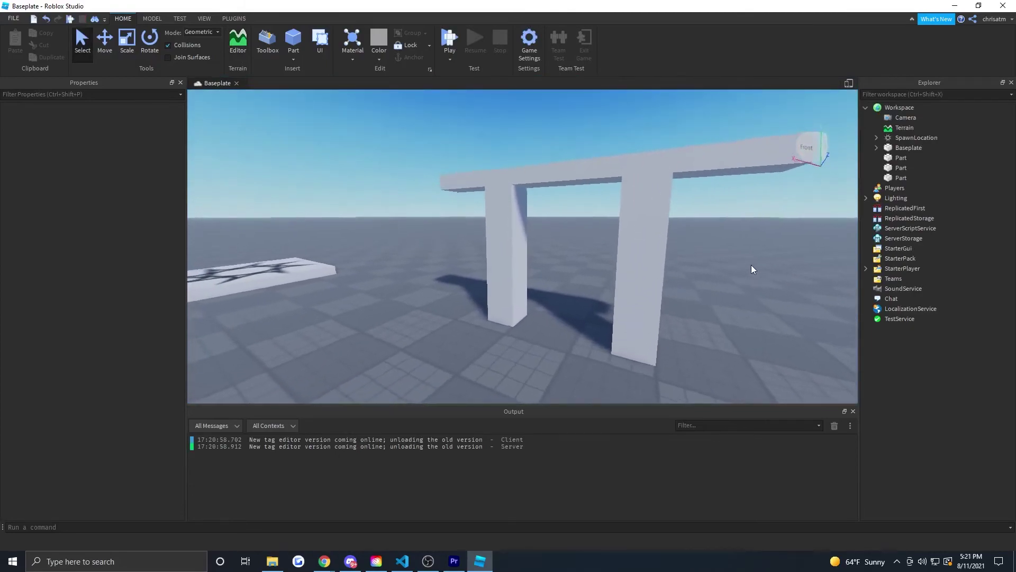
- Anchor both pillars and the beam so that the whole structure stays fixed in place
key("w")
right_click_drag(751, 265, 752, 264)
key("s")
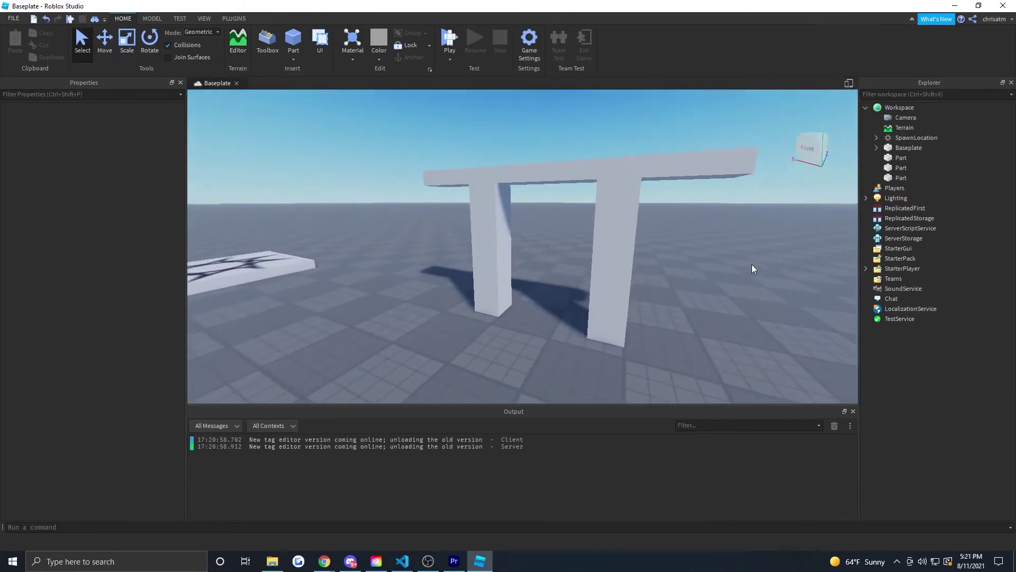
left_click(615, 232)
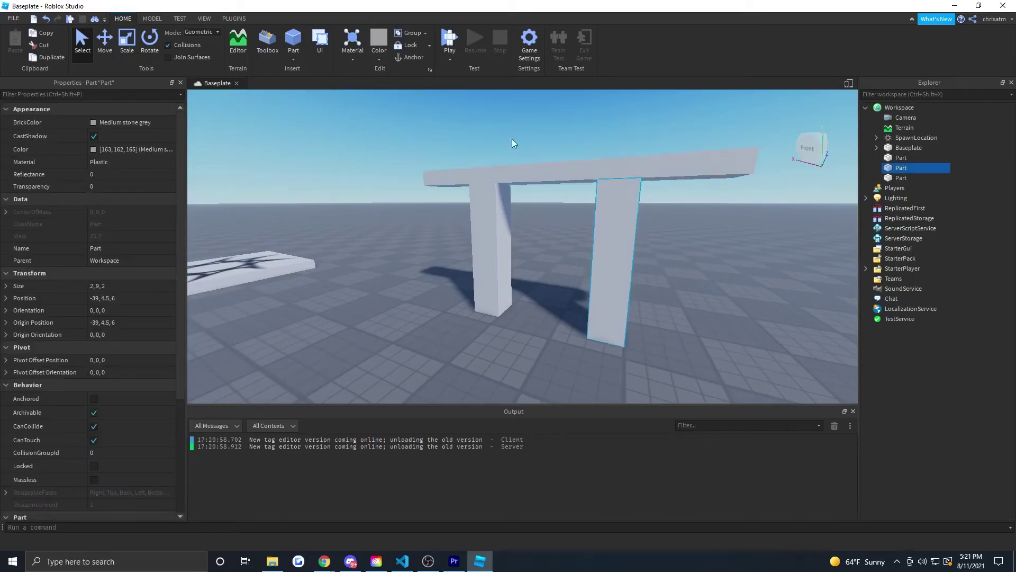
left_click(412, 57)
left_click(575, 168)
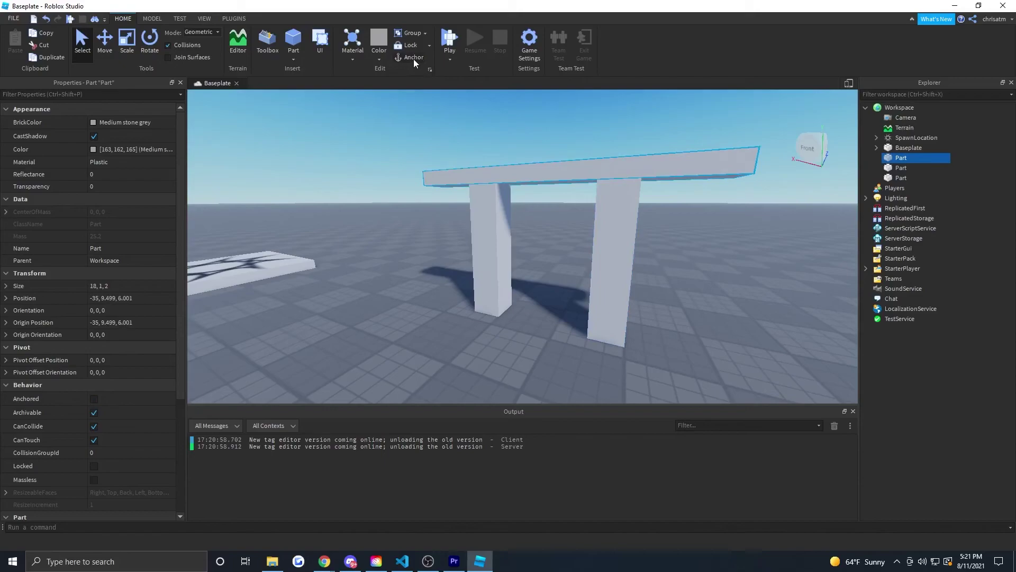
left_click(490, 222)
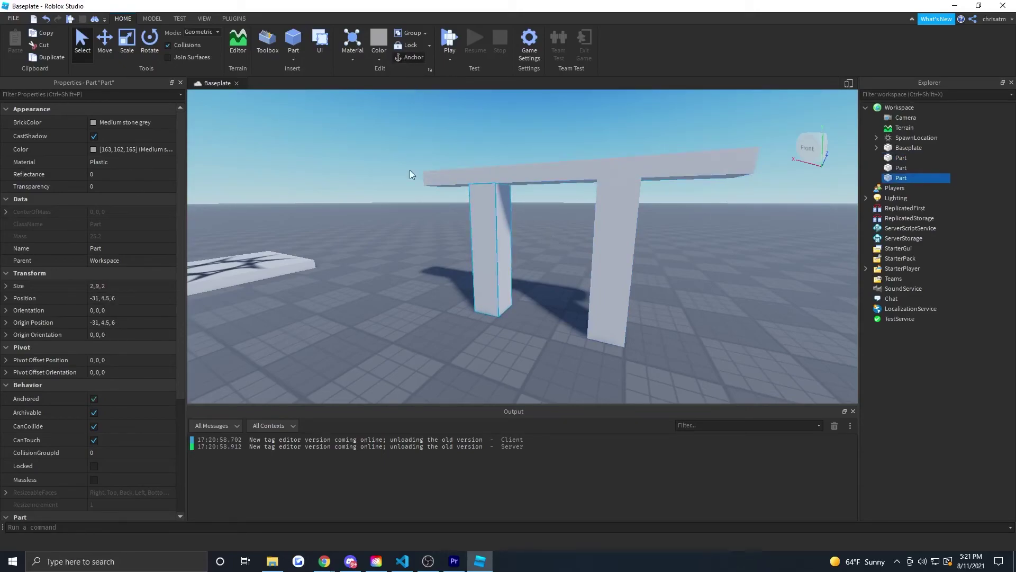
- Select each pillar and the beam in turn to check their Anchored property
left_click(612, 230)
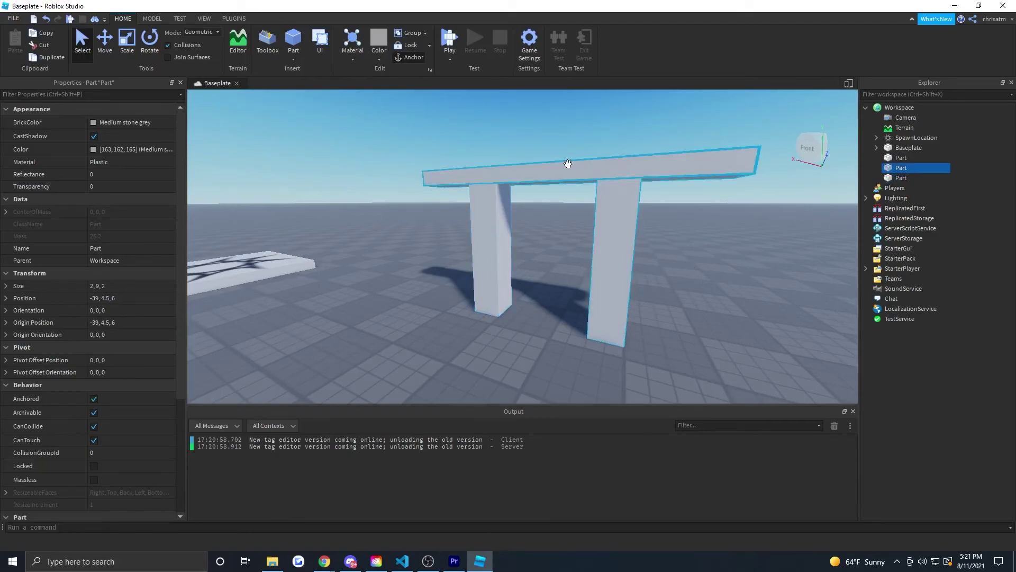
left_click(566, 163)
left_click(492, 205)
left_click(618, 206)
left_click(608, 180)
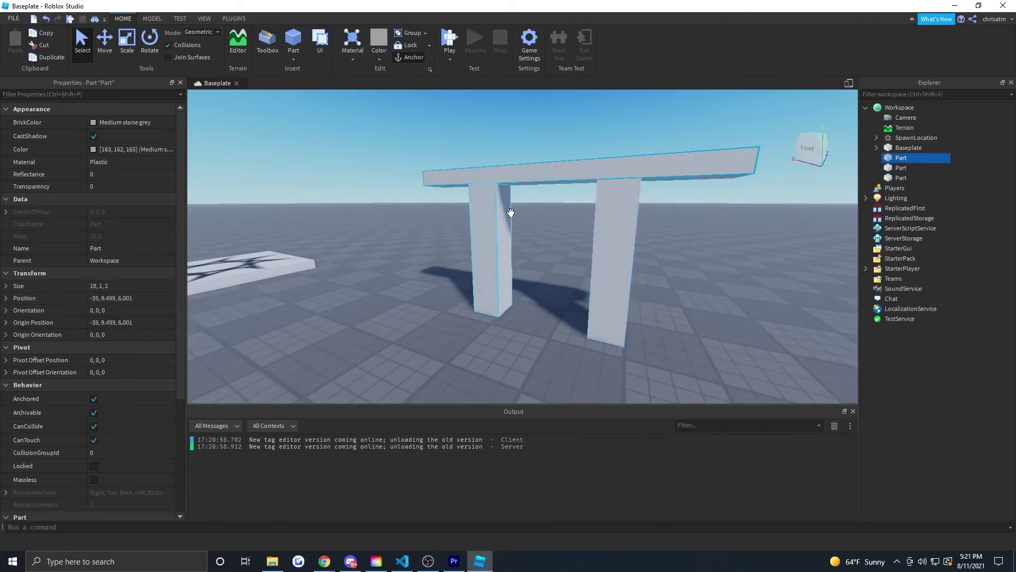
left_click(511, 212)
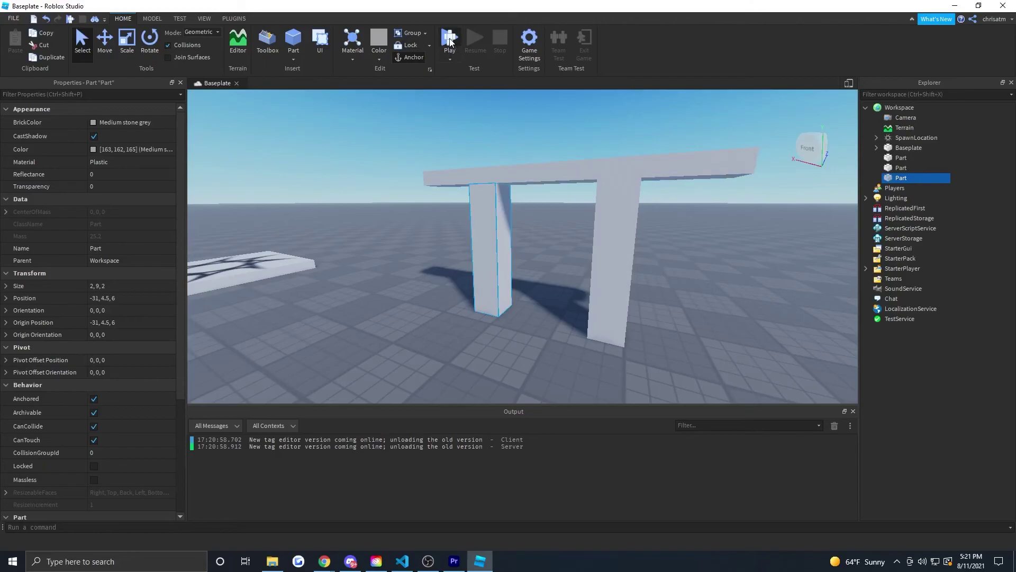
- Start a new playtest and push the character against both pillars to test the anchored structure
left_click(450, 42)
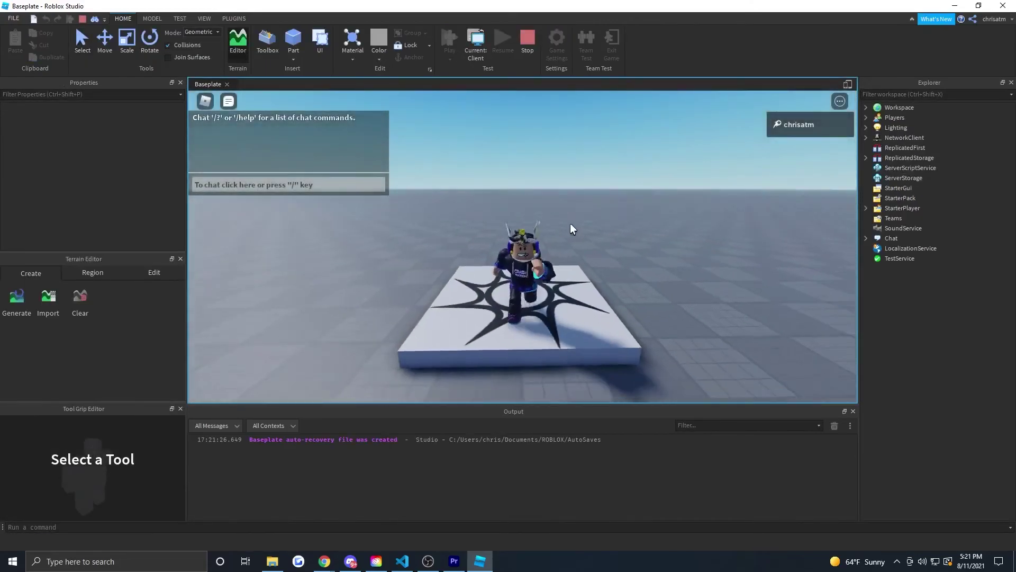
key("w")
right_click_drag(571, 229, 571, 229)
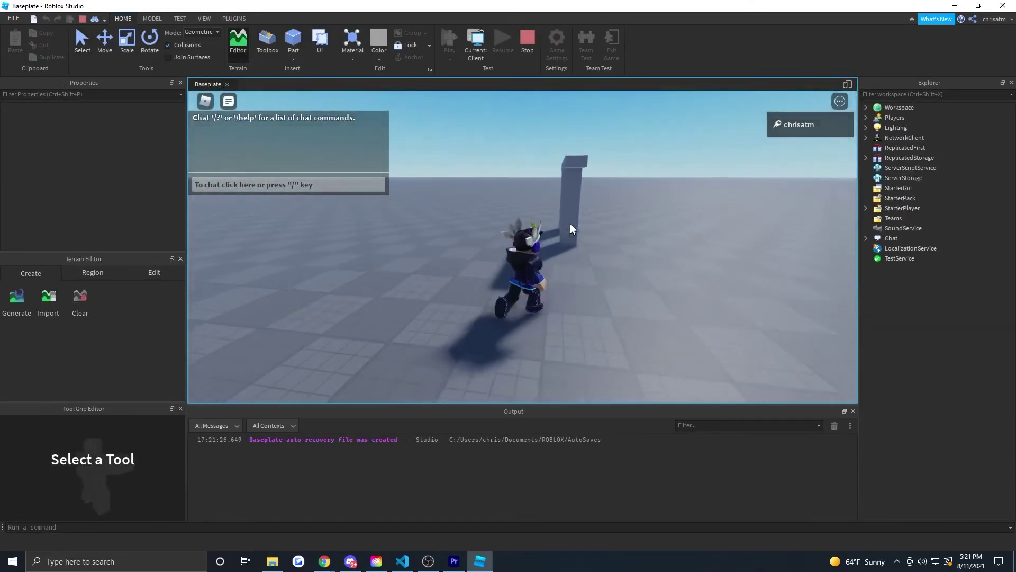
key("w")
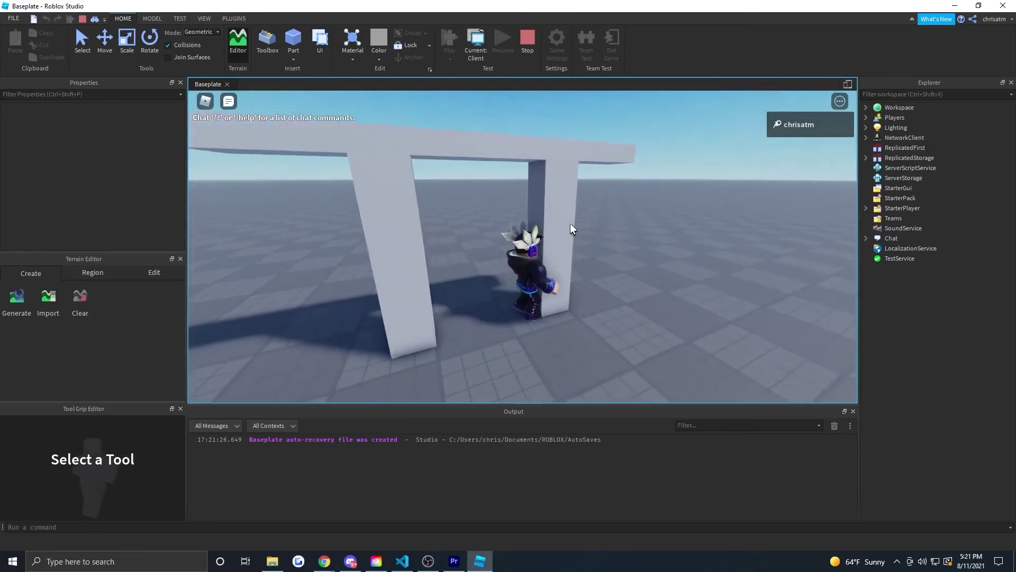
right_click_drag(570, 224, 571, 223)
key("a")
key("d")
key("a")
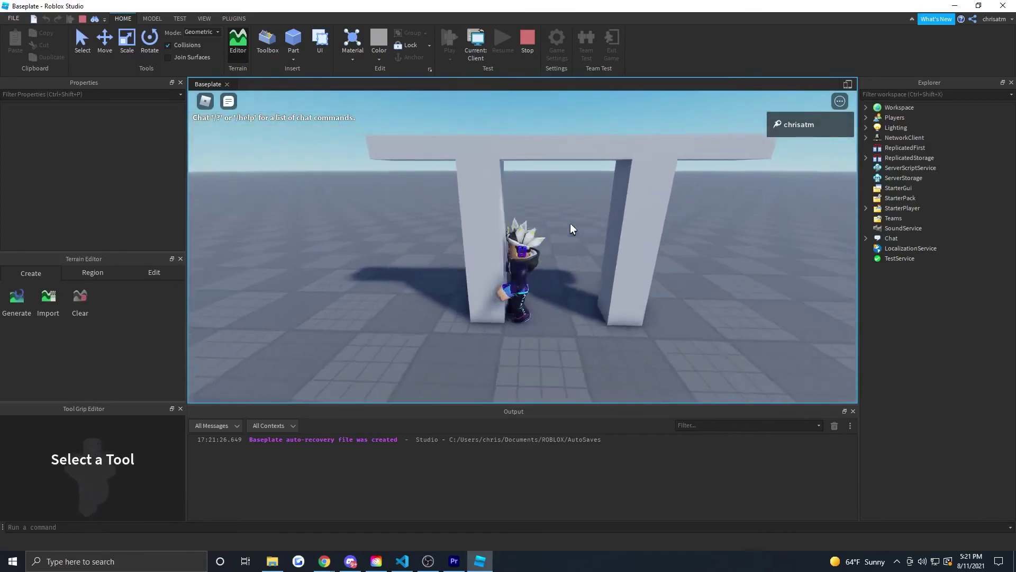
key("d")
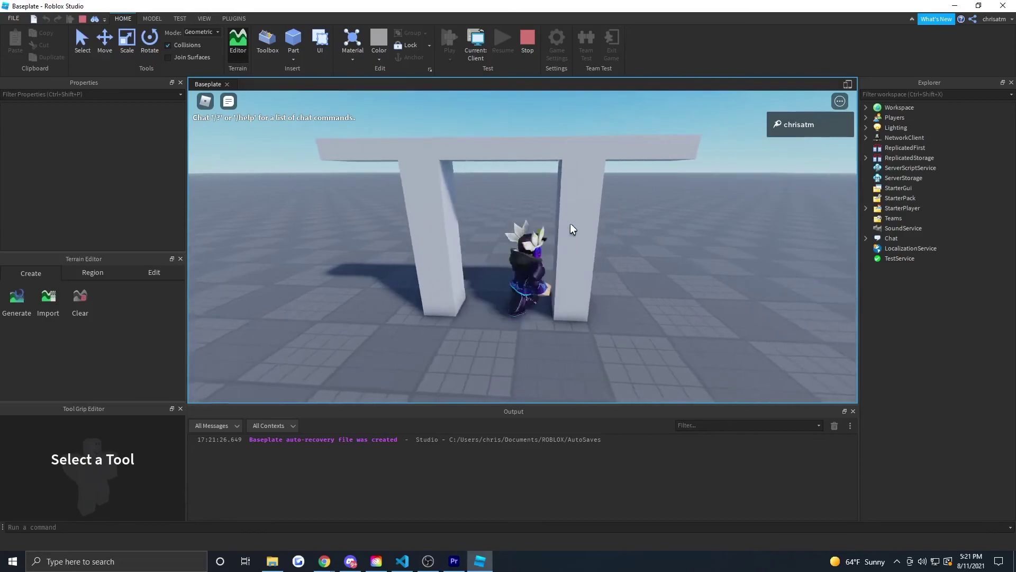
key("s")
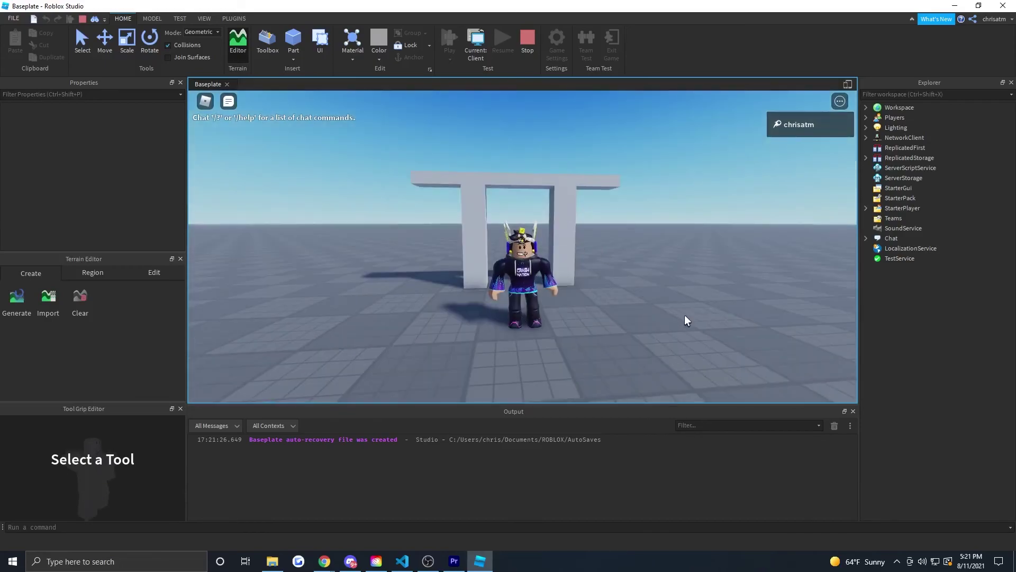
scroll(684, 320, "up", 3)
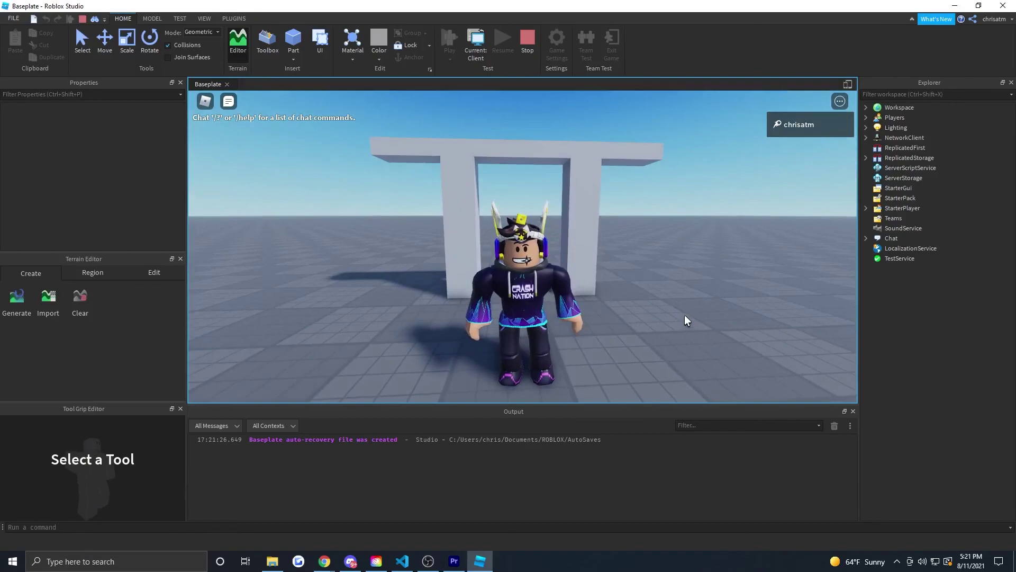
key("d")
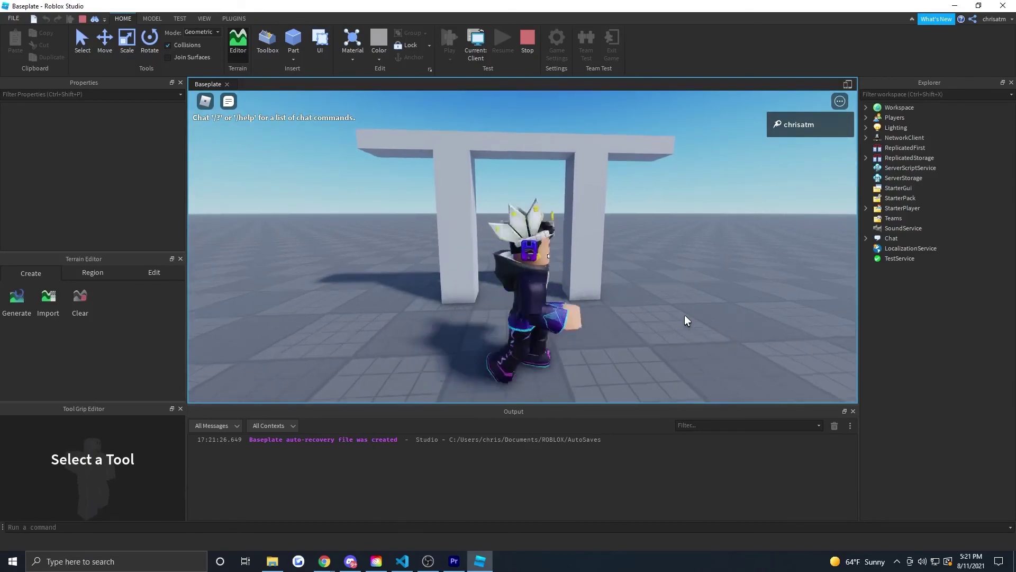
key("w")
key("a")
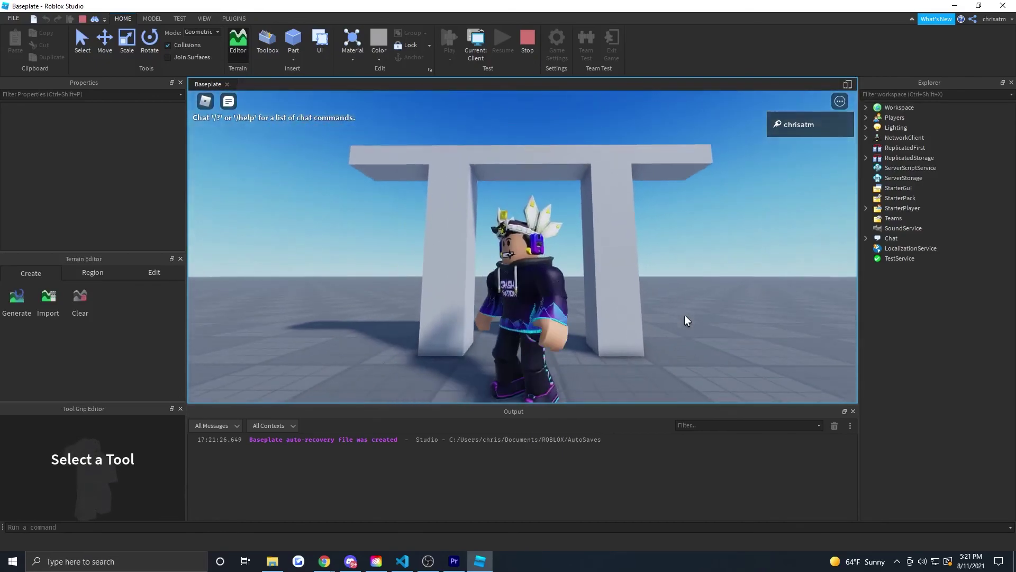
key("s")
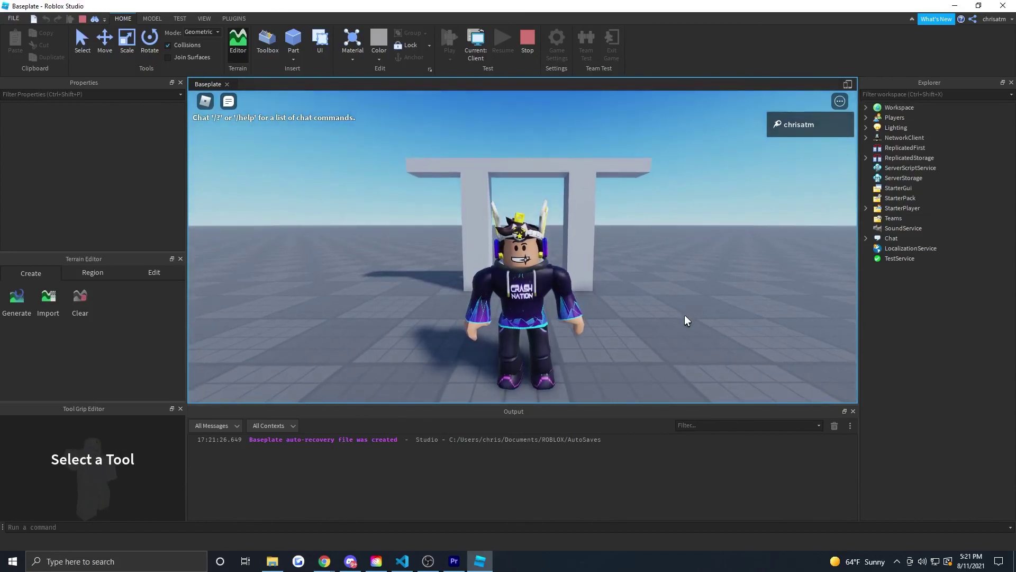